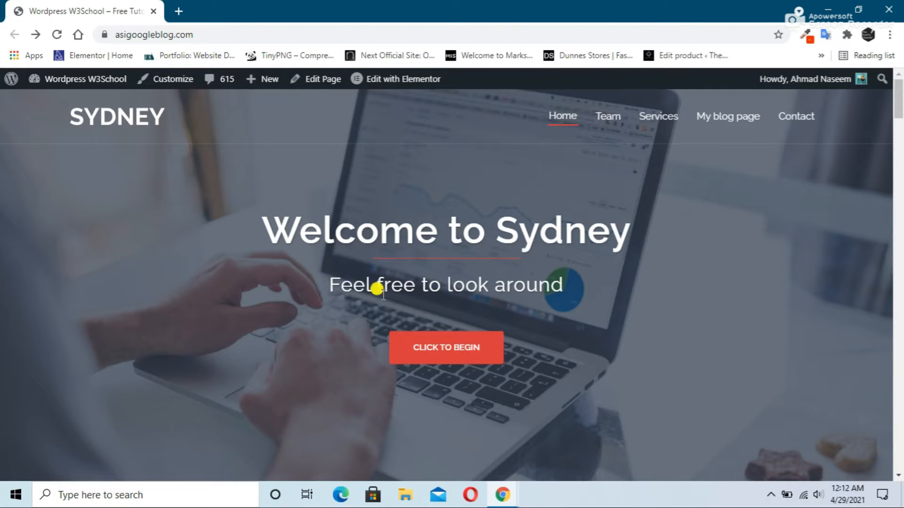
- Examine the Sydney demo home page from the welcome banner through the services, about, statistics and Our Work sections
scroll(526, 297, down, 1)
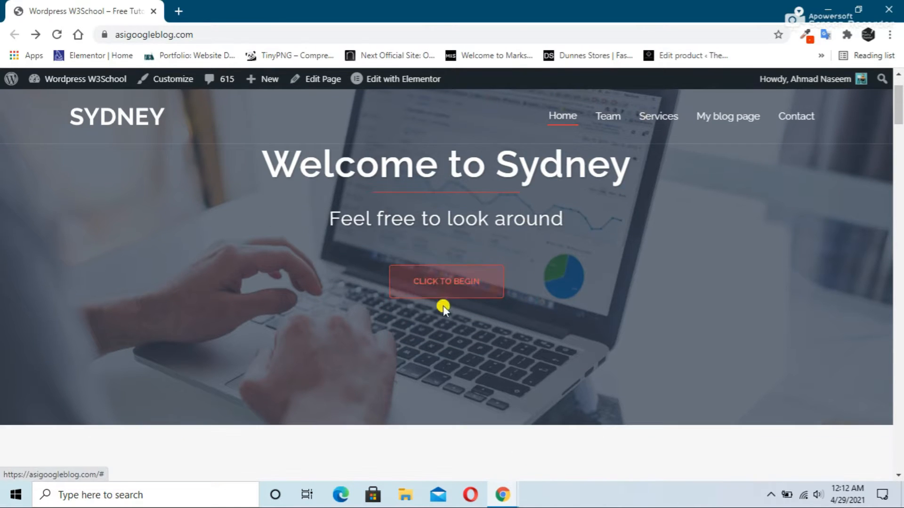
scroll(459, 311, down, 3)
scroll(433, 310, down, 1)
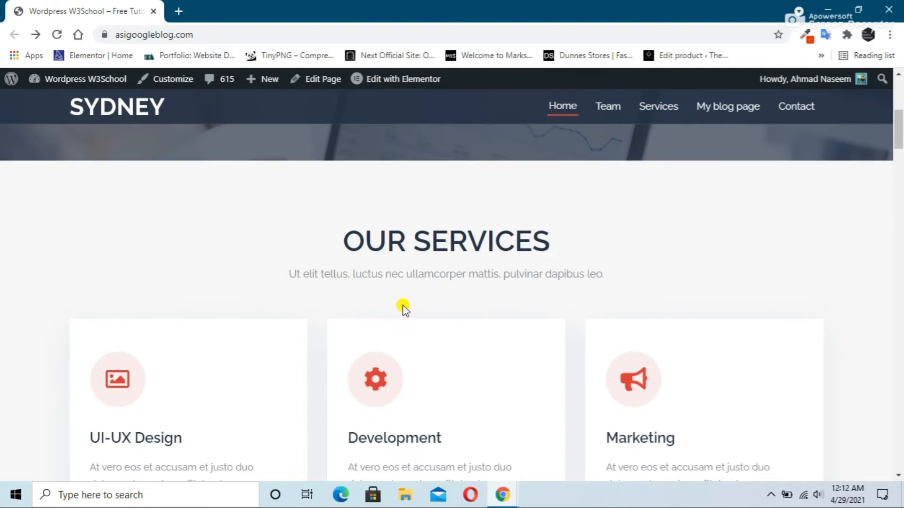
scroll(528, 303, down, 1)
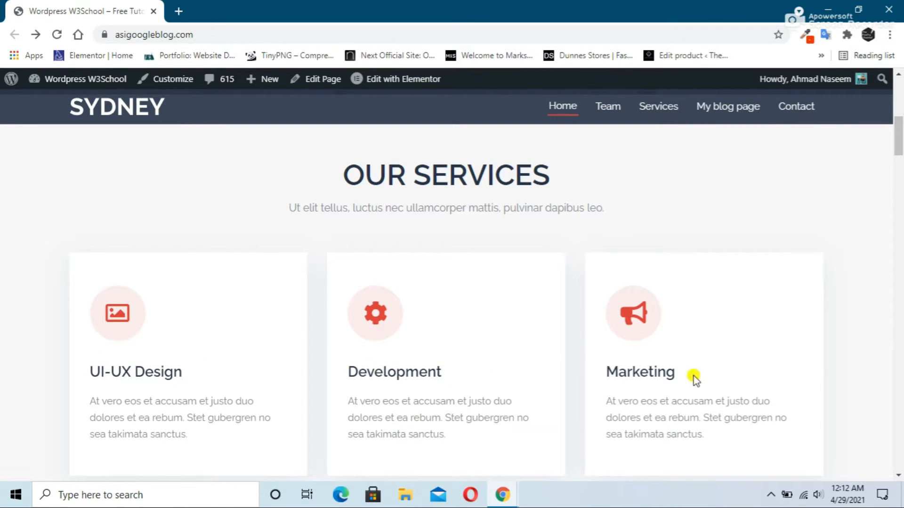
scroll(585, 371, down, 3)
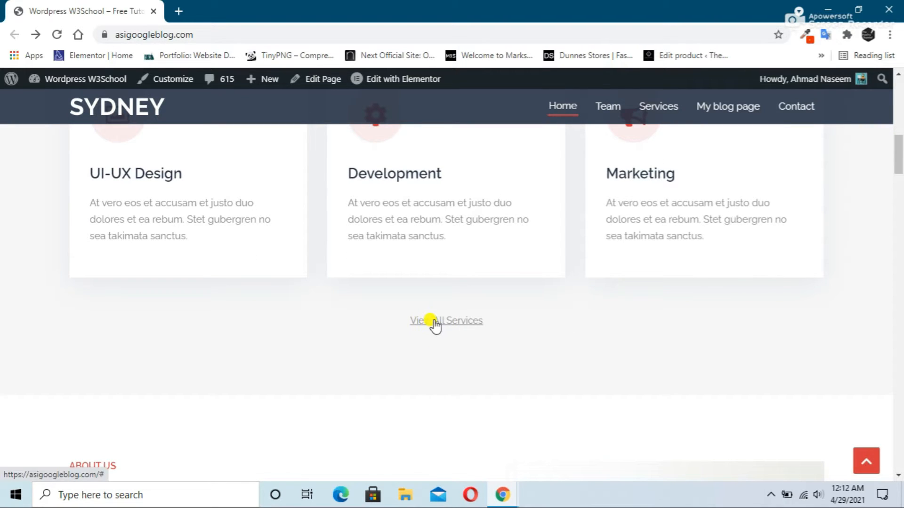
scroll(460, 362, down, 2)
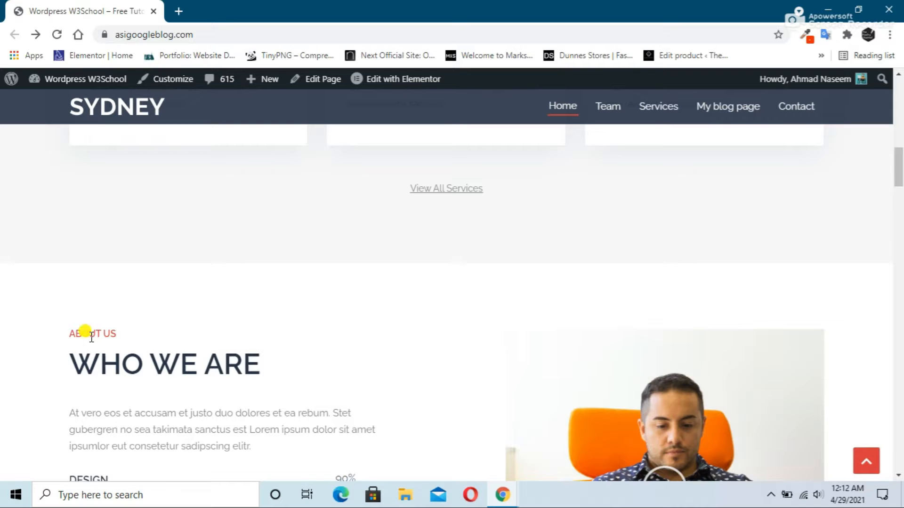
scroll(264, 348, down, 3)
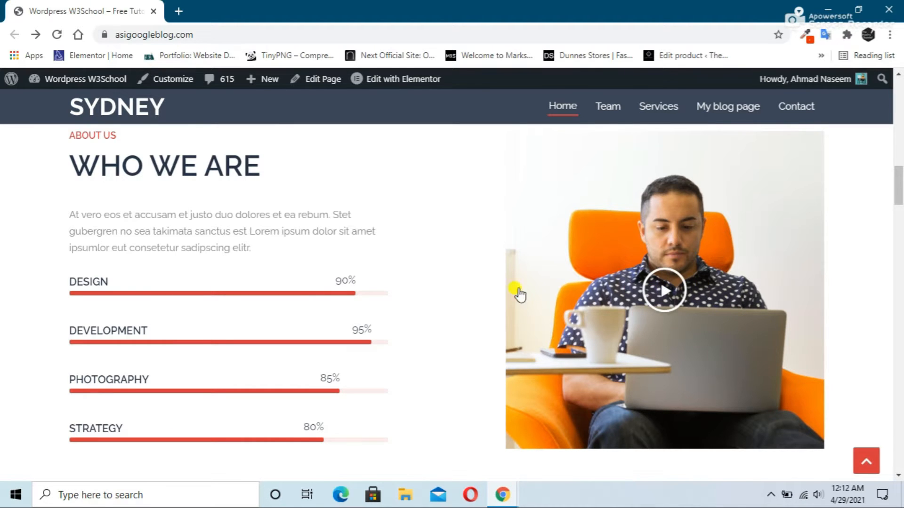
scroll(459, 282, down, 7)
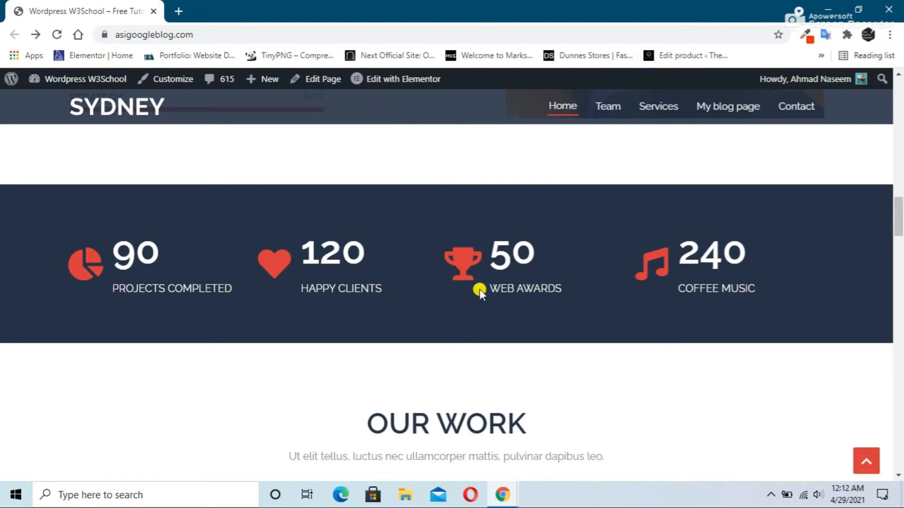
scroll(638, 293, down, 5)
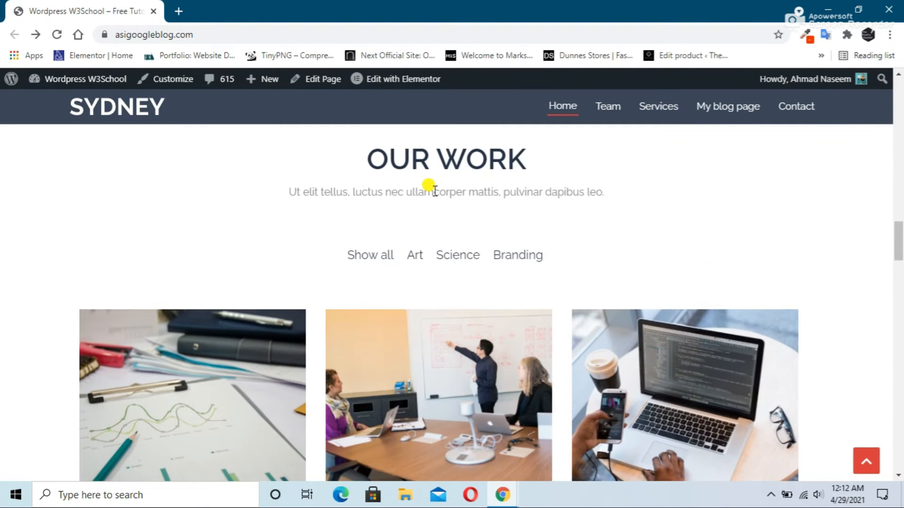
- Filter the Our Work portfolio by Art, Science and Branding in turn to view each category's projects
scroll(658, 376, down, 1)
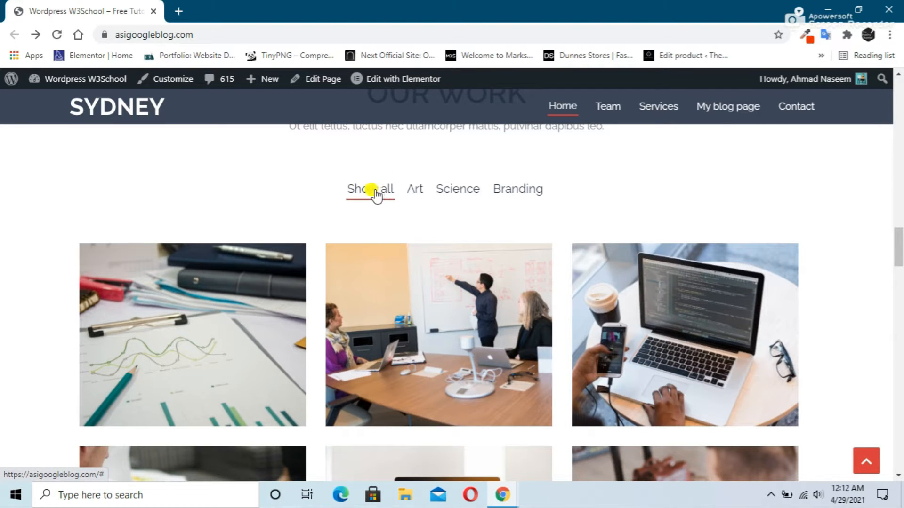
click(420, 197)
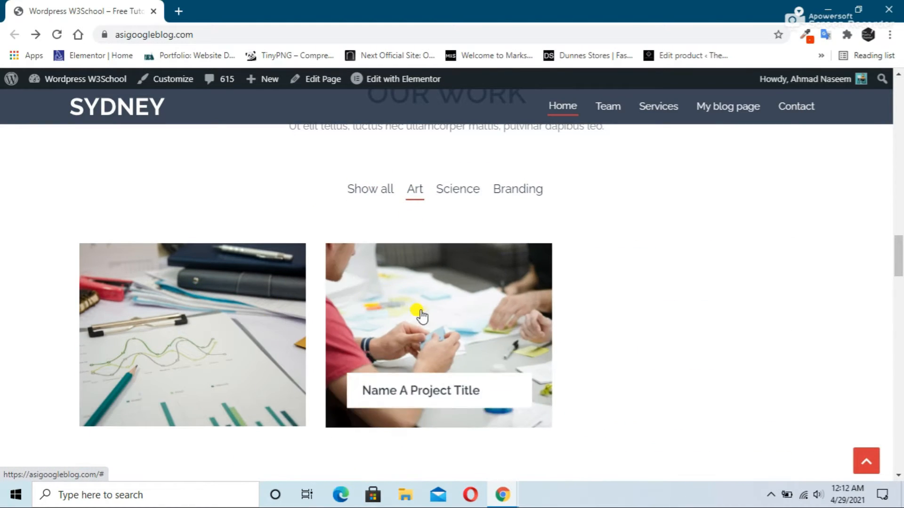
click(453, 207)
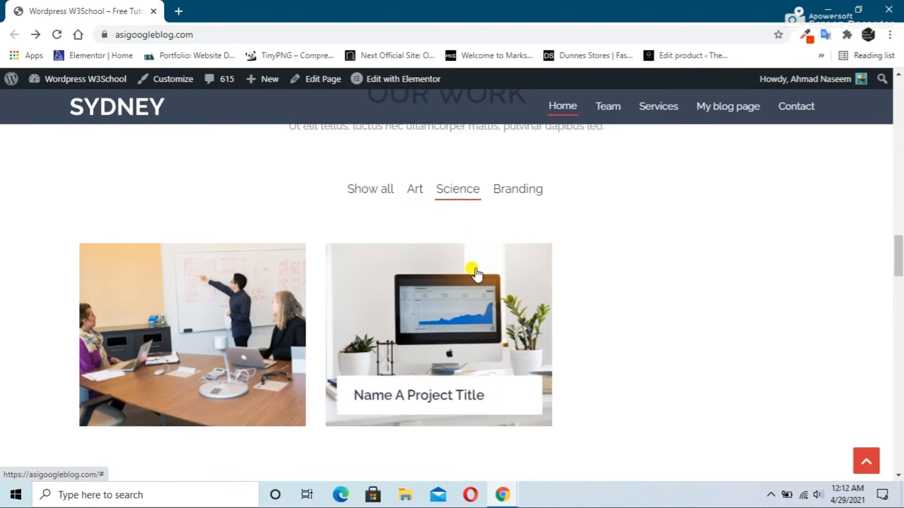
click(532, 207)
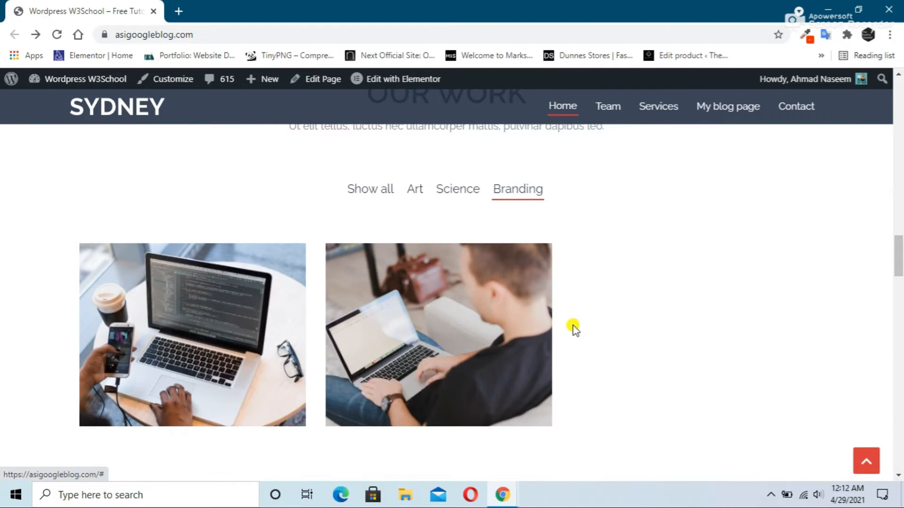
- View the testimonials section and switch its carousel to the second and first slides
scroll(569, 316, down, 6)
scroll(476, 305, down, 1)
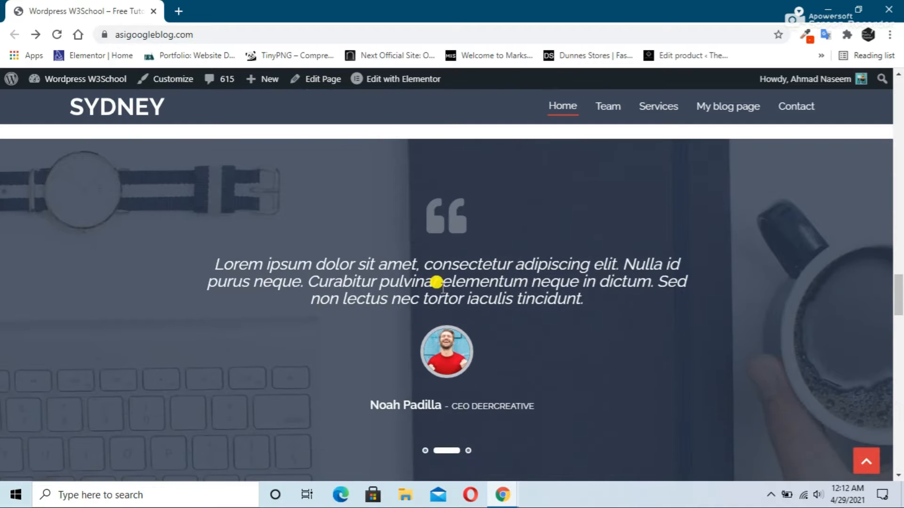
scroll(417, 259, down, 1)
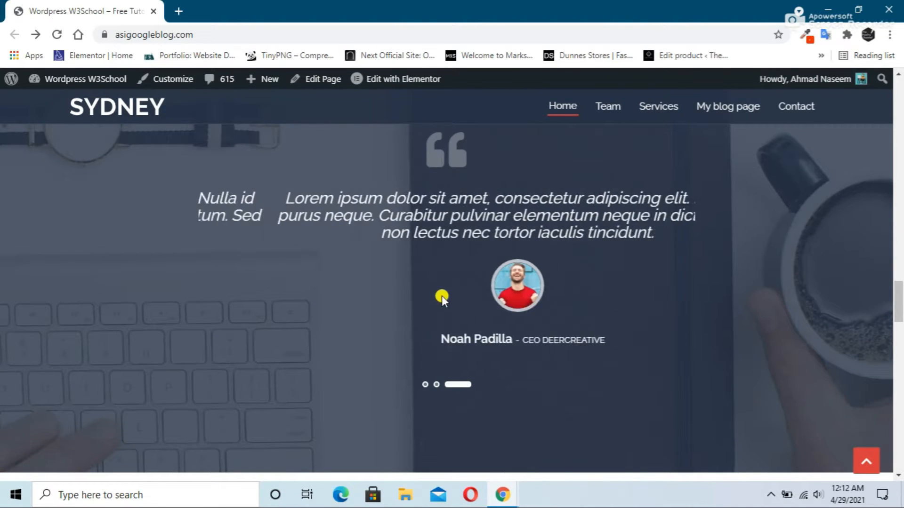
click(437, 384)
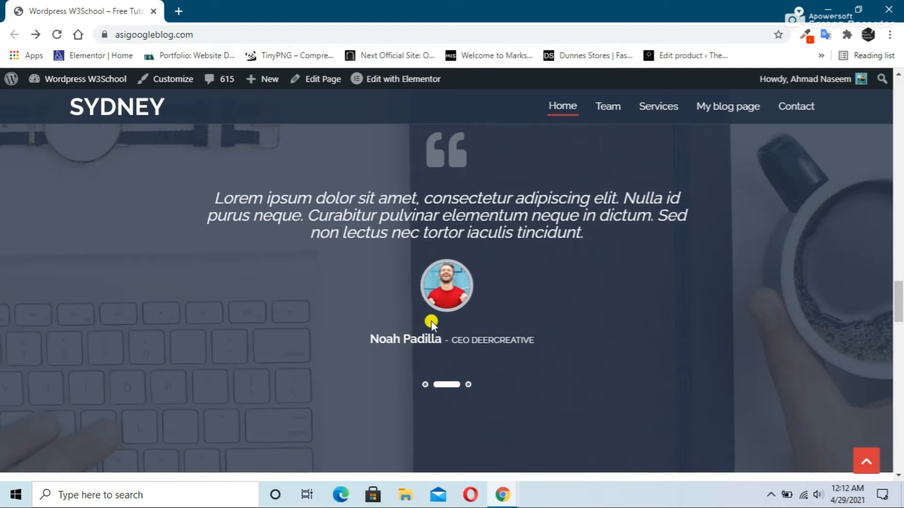
click(427, 383)
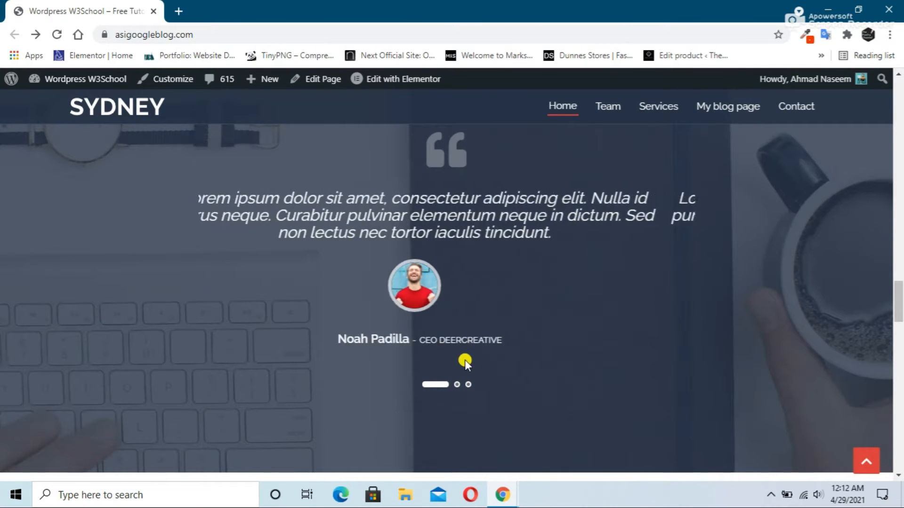
- Examine the rest of the home page: the team, call-to-action, latest news, client logos and footer sections
scroll(499, 357, down, 1)
scroll(501, 358, down, 5)
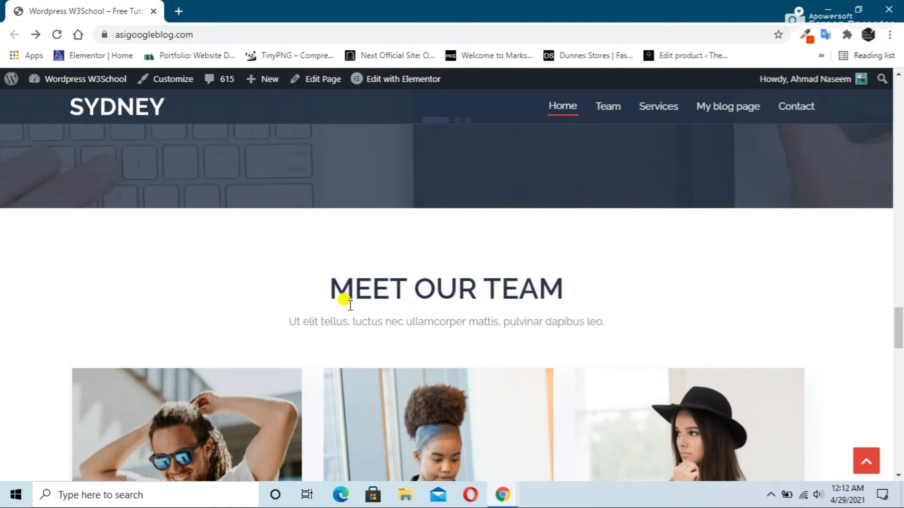
scroll(522, 318, down, 3)
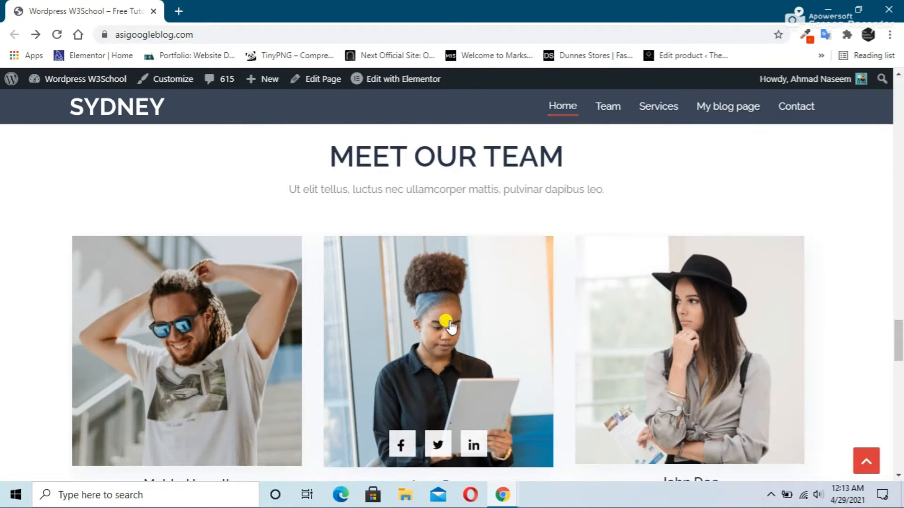
scroll(661, 361, down, 4)
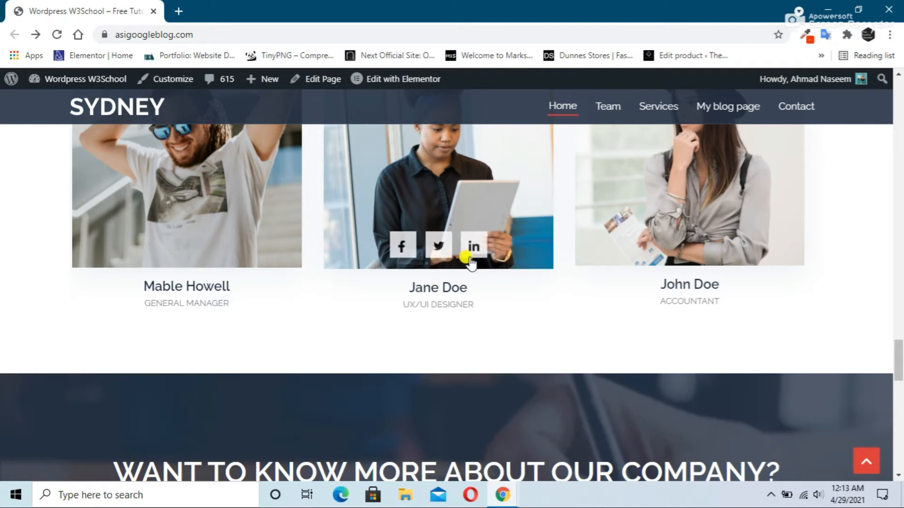
scroll(526, 238, down, 4)
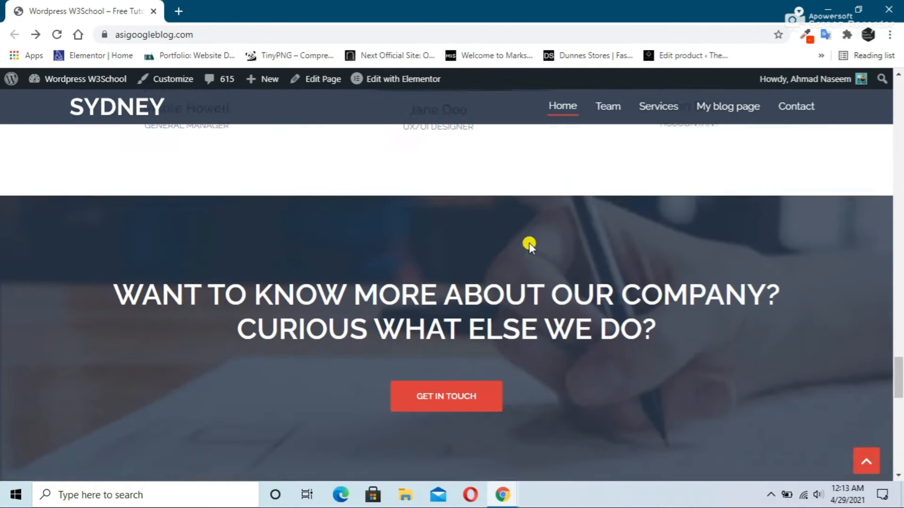
scroll(504, 306, down, 4)
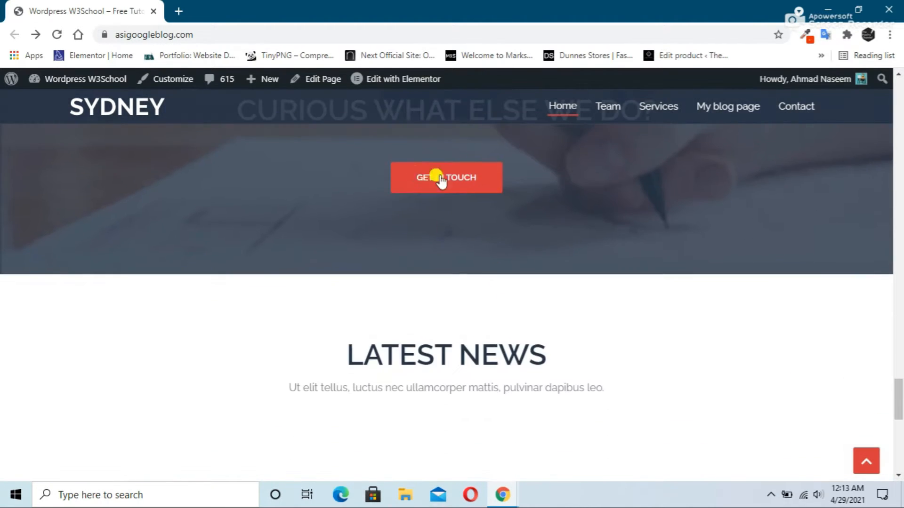
scroll(500, 217, down, 4)
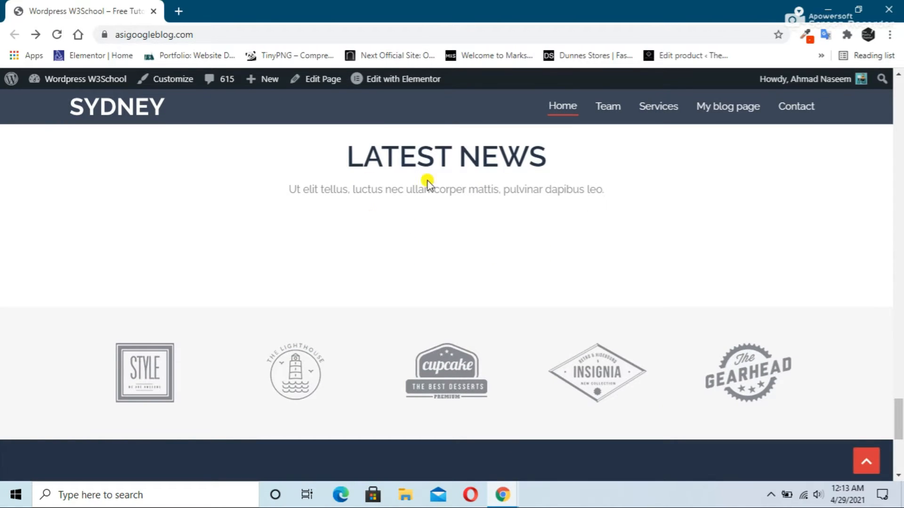
scroll(774, 322, down, 2)
scroll(494, 269, up, 4)
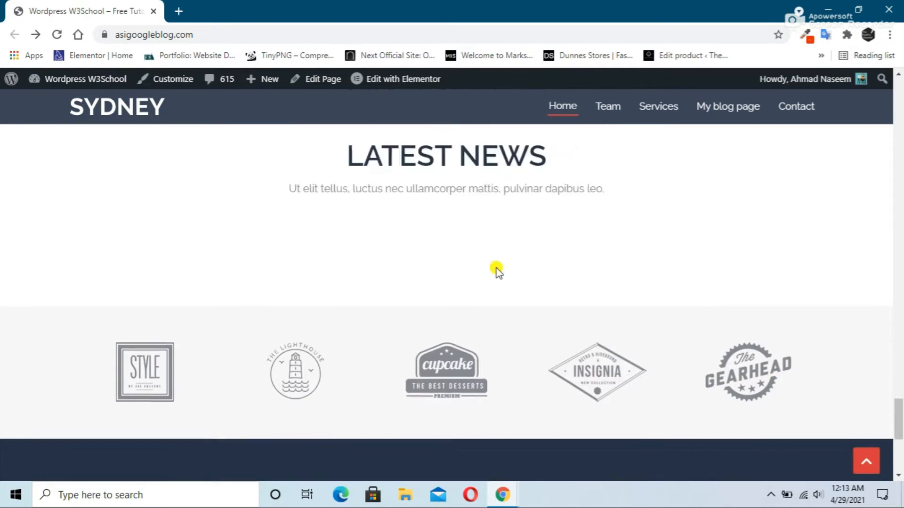
scroll(569, 369, down, 4)
scroll(567, 359, down, 3)
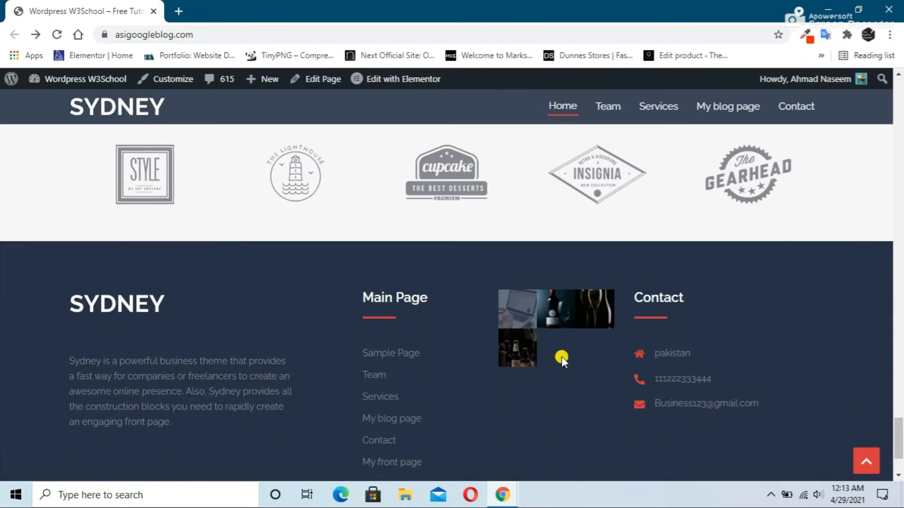
scroll(655, 344, down, 3)
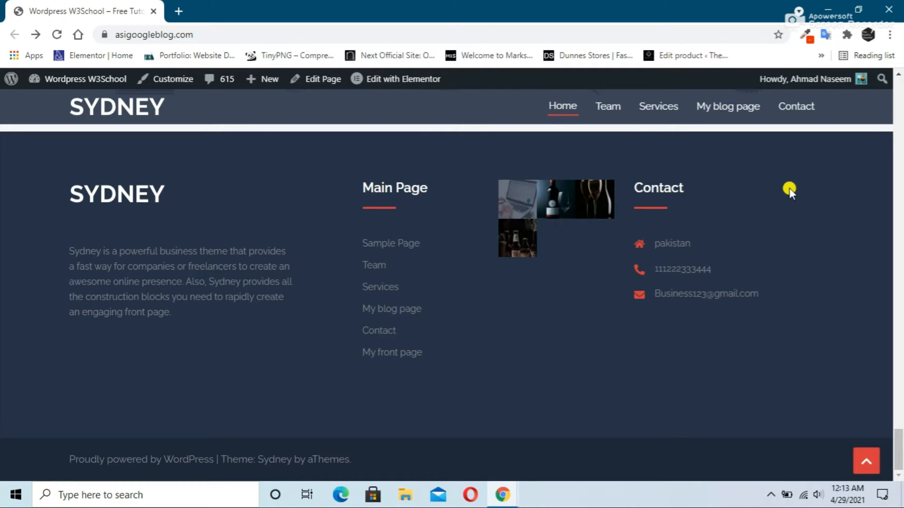
scroll(643, 171, up, 4)
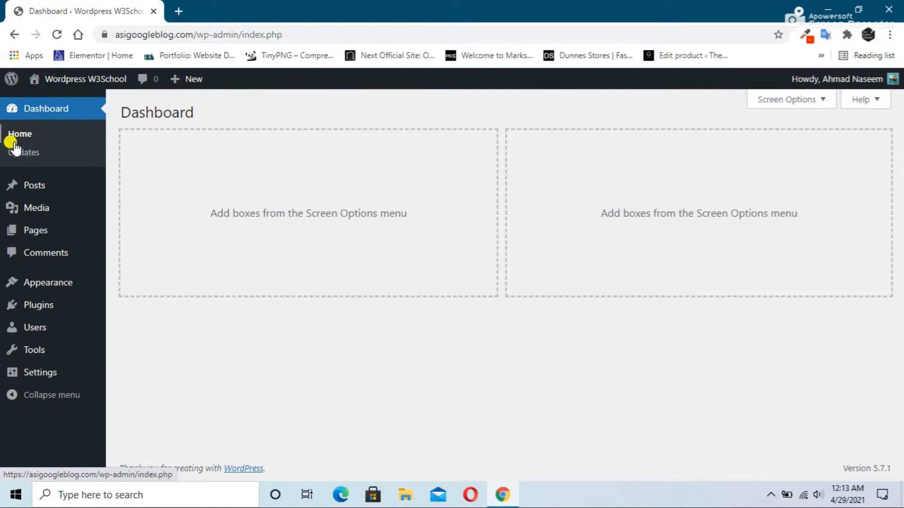
- Open the site's installed themes in the WordPress admin and view the details of Twenty Twenty-One
mouse_move(51, 287)
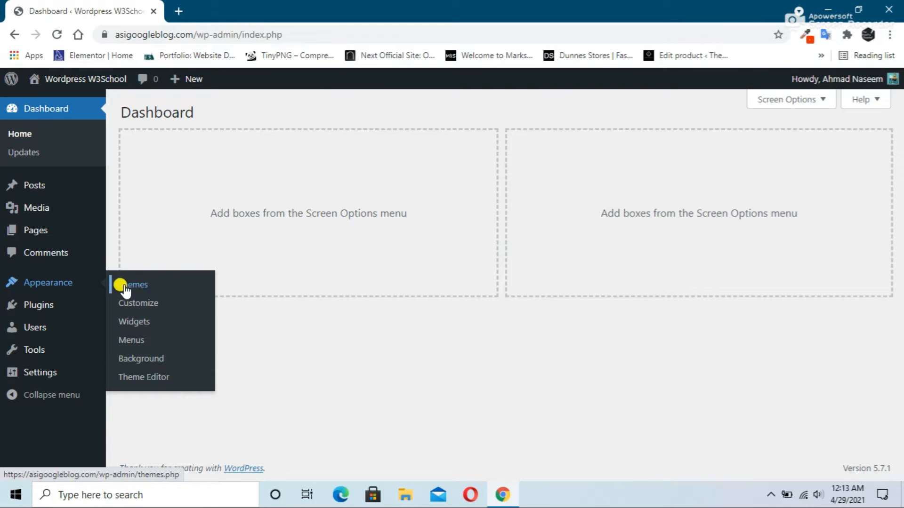
click(139, 286)
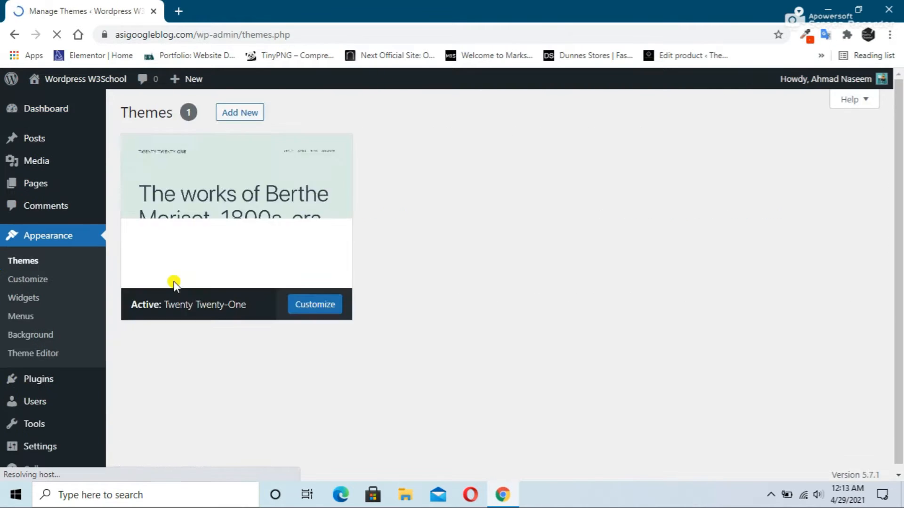
click(174, 283)
scroll(316, 214, up, 2)
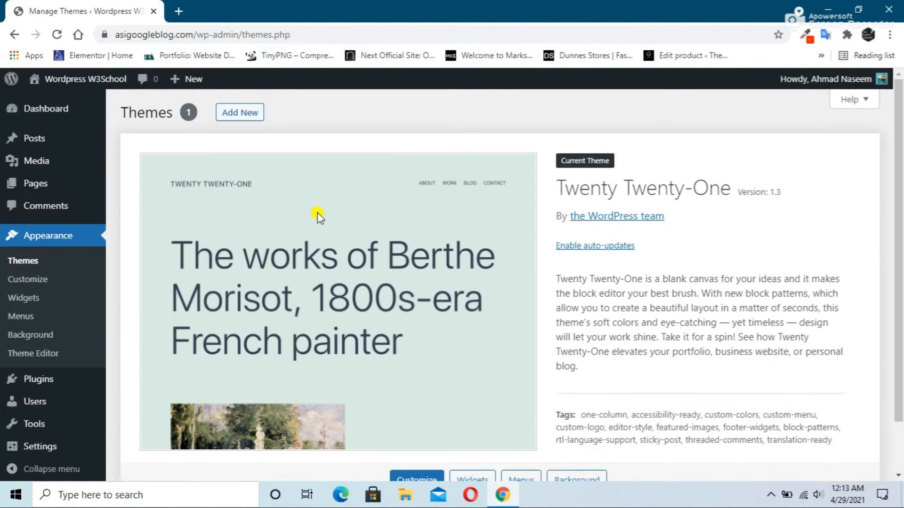
- Search the themes available to add for "sydney" and install the Sydney theme
click(238, 117)
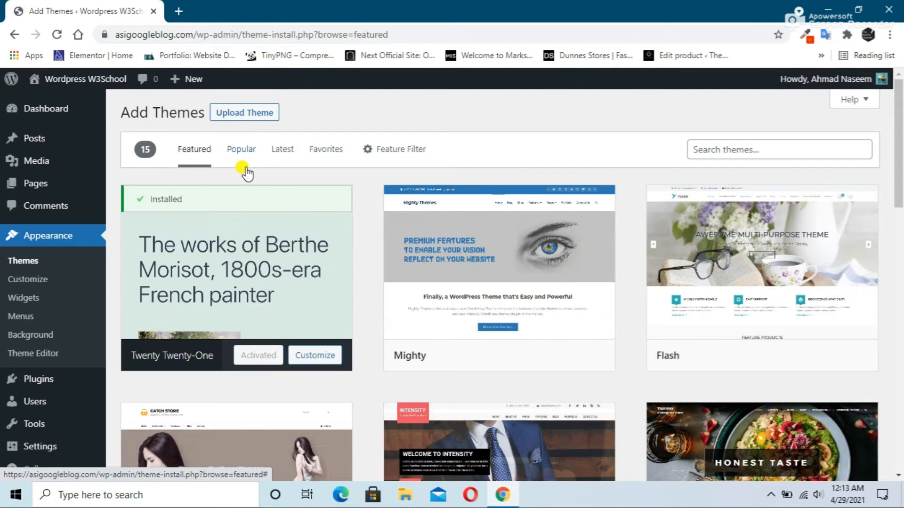
click(712, 149)
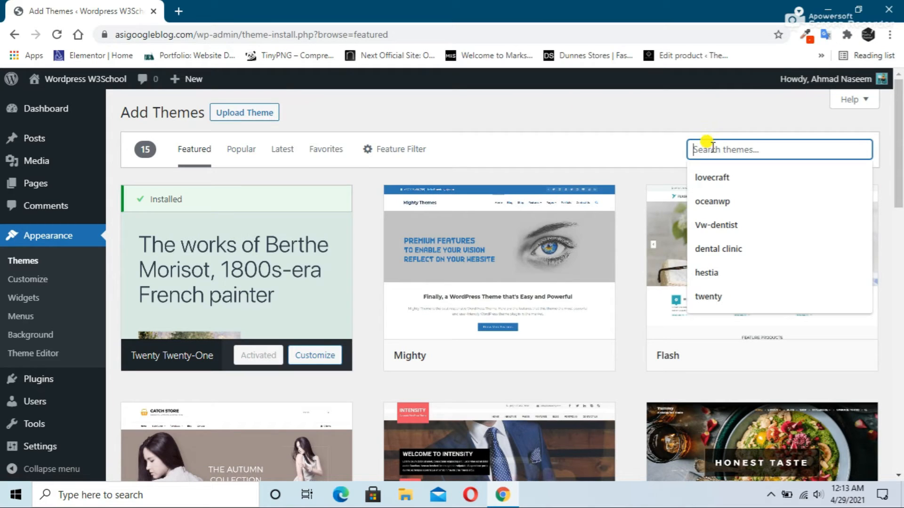
text(sy)
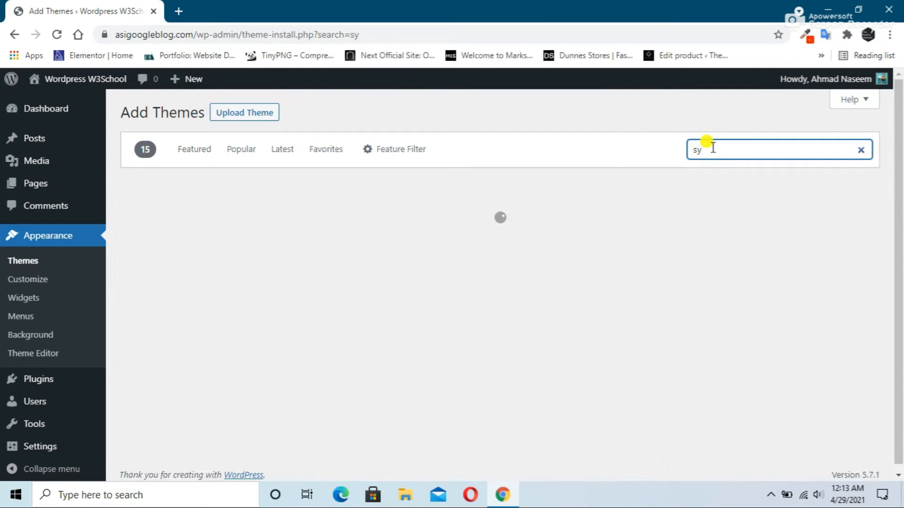
text(dney)
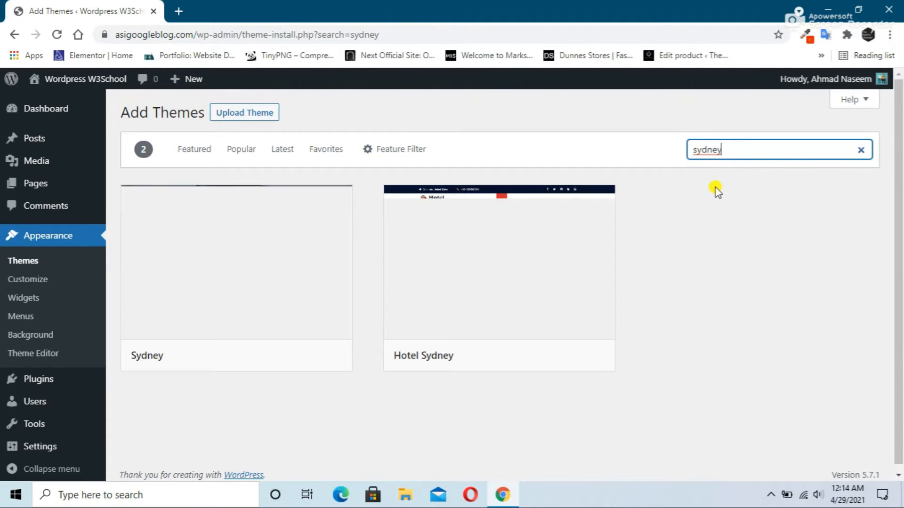
scroll(565, 268, down, 1)
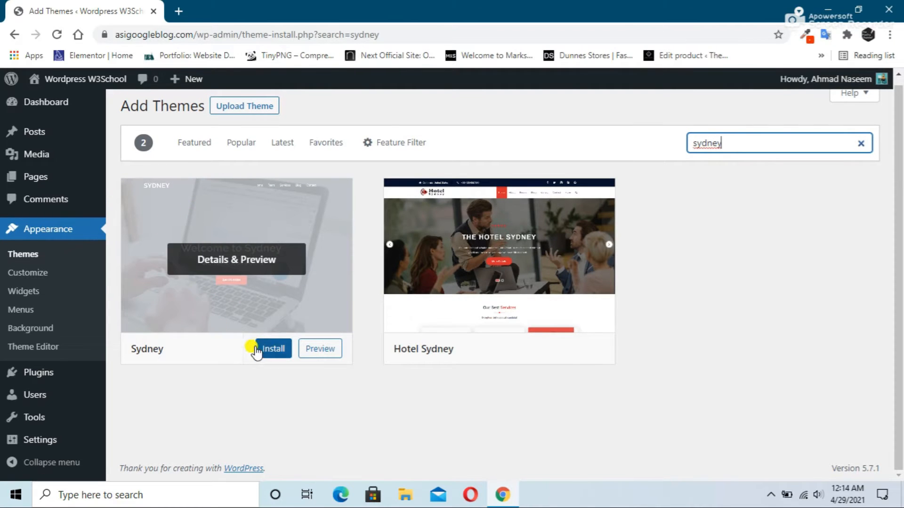
click(272, 350)
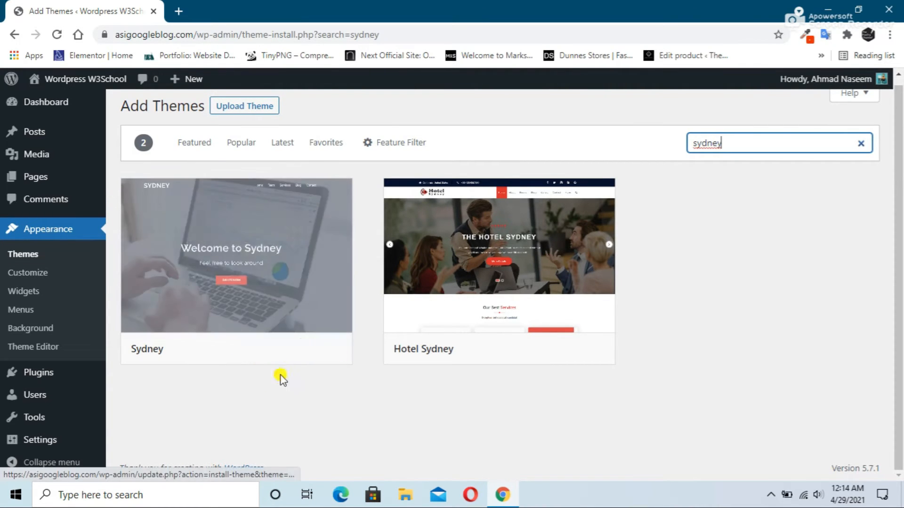
- Install the Sydney theme from the search results and activate it on the site
click(277, 357)
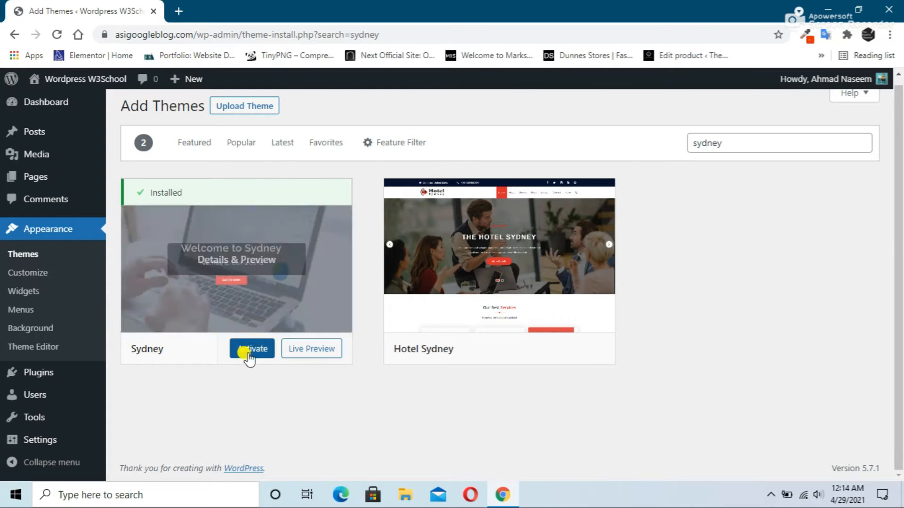
click(252, 354)
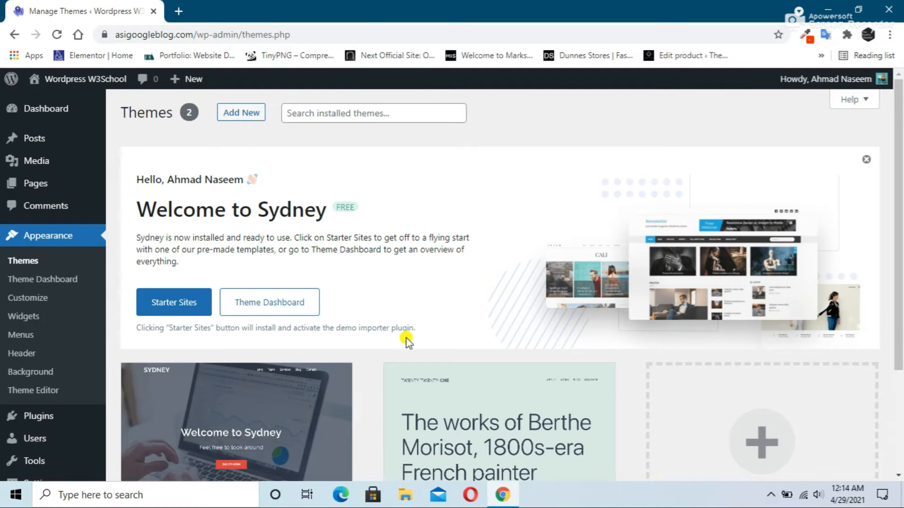
- Delete the inactive Twenty Twenty-One theme from the installed themes and confirm the deletion
scroll(407, 341, down, 2)
scroll(407, 342, down, 1)
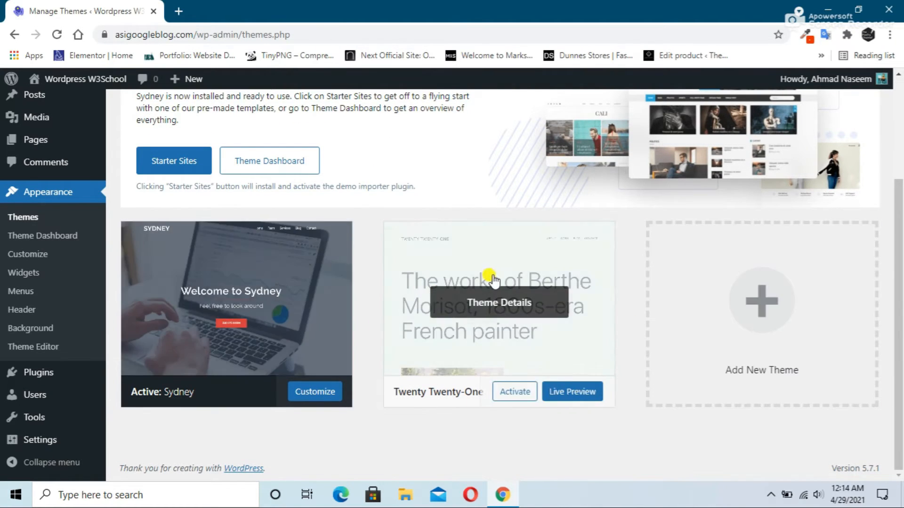
click(473, 354)
scroll(630, 329, down, 1)
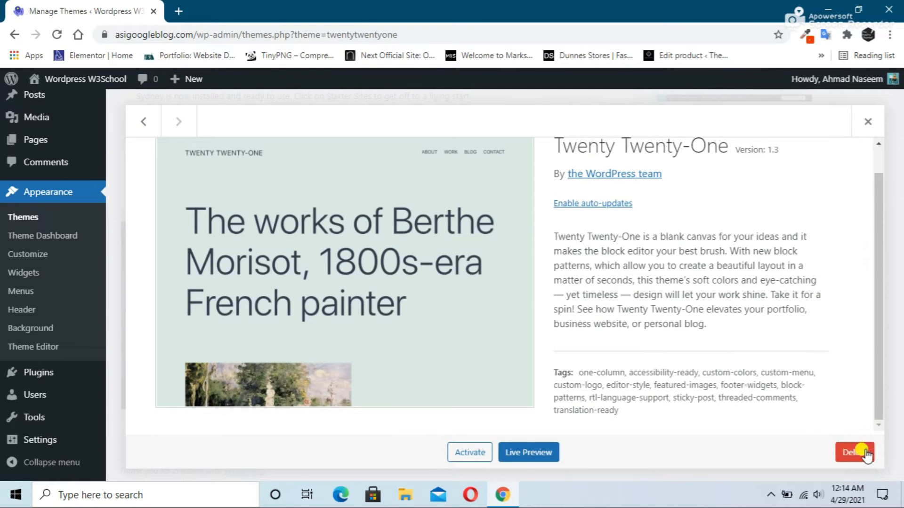
click(852, 453)
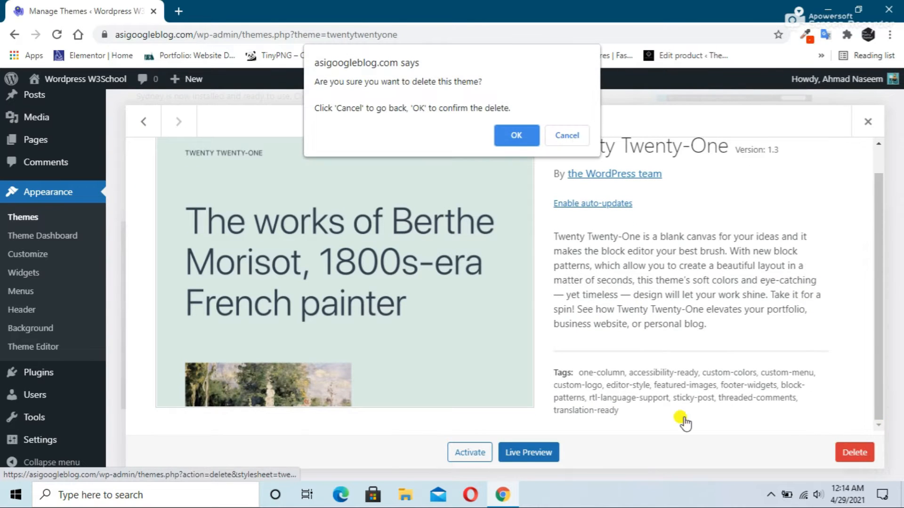
click(509, 136)
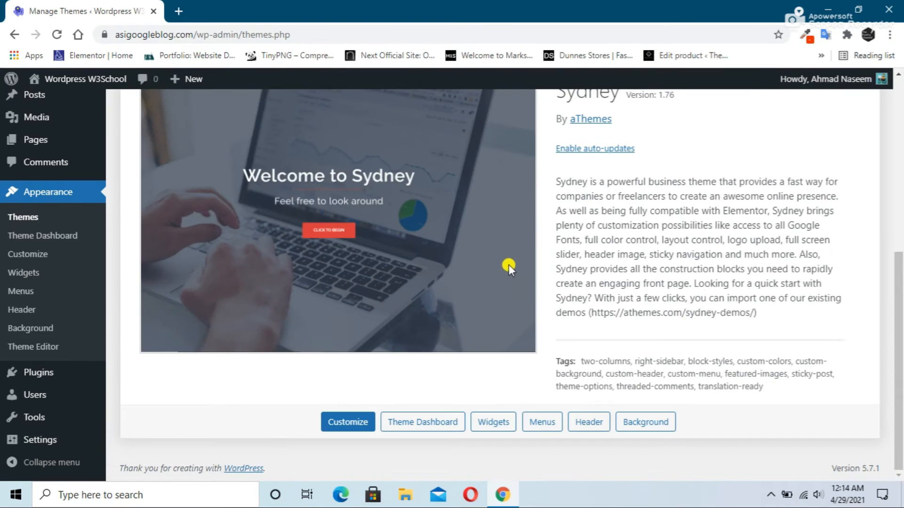
- Look over the current Sydney theme's details and open the installed plugins page in a new browser tab
scroll(504, 242, down, 5)
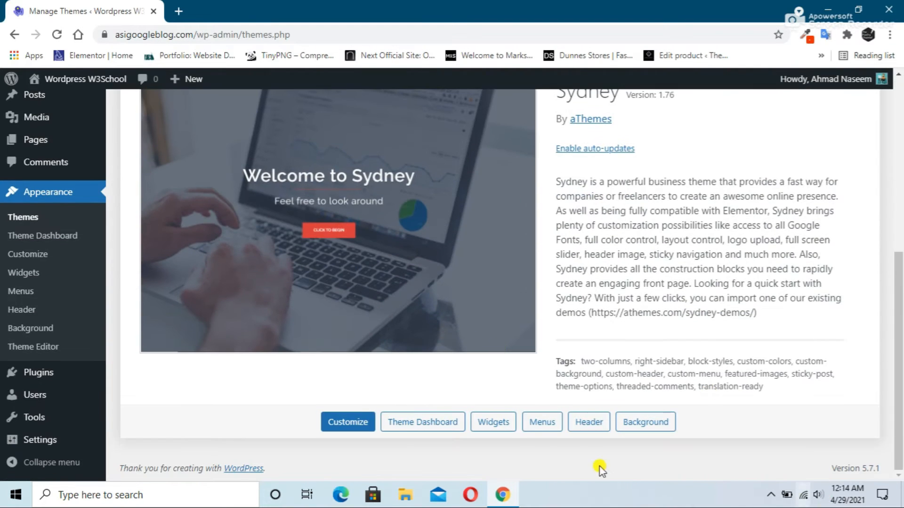
scroll(391, 170, up, 5)
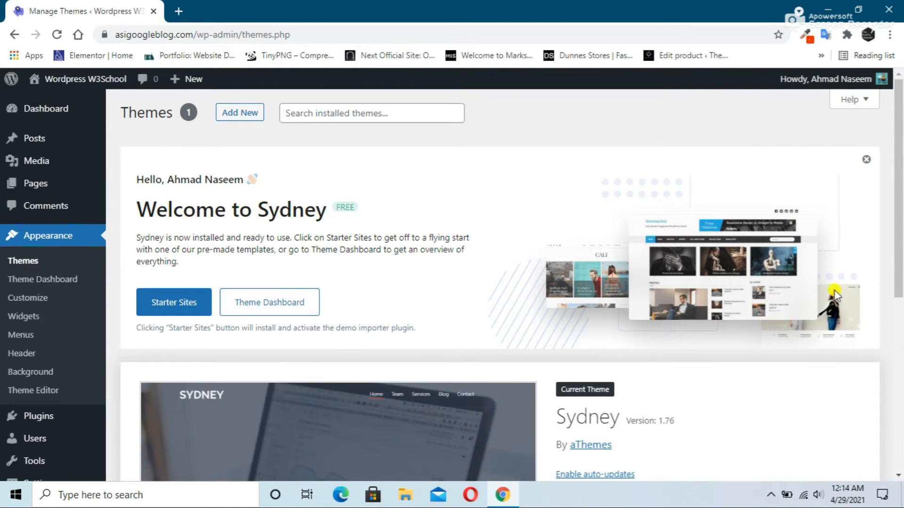
scroll(94, 307, down, 4)
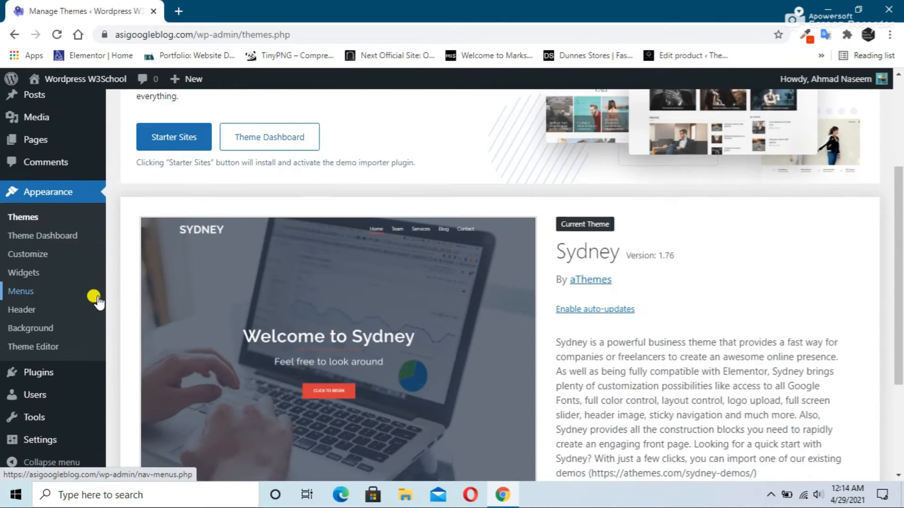
mouse_move(38, 373)
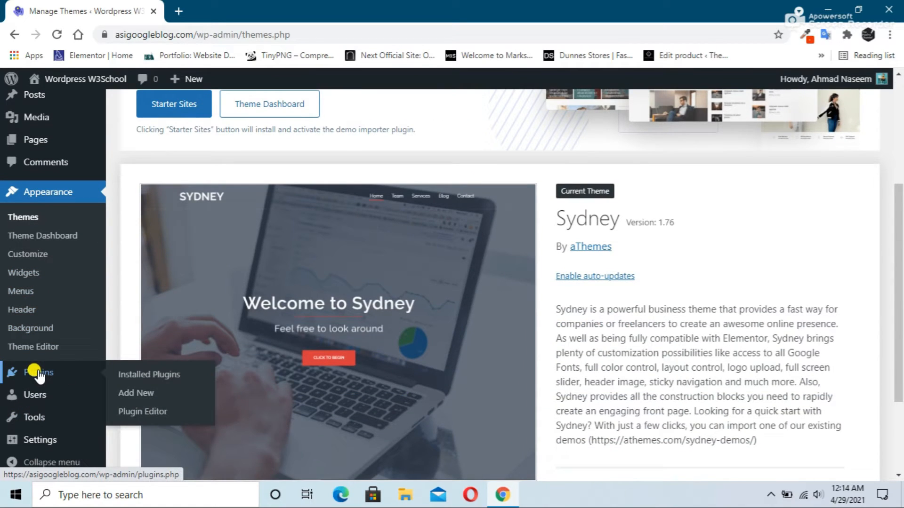
right_click(138, 375)
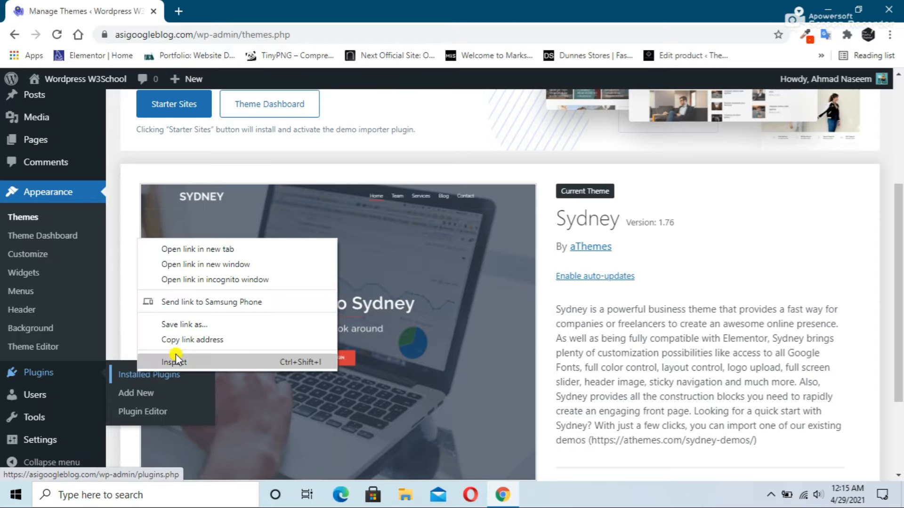
click(182, 250)
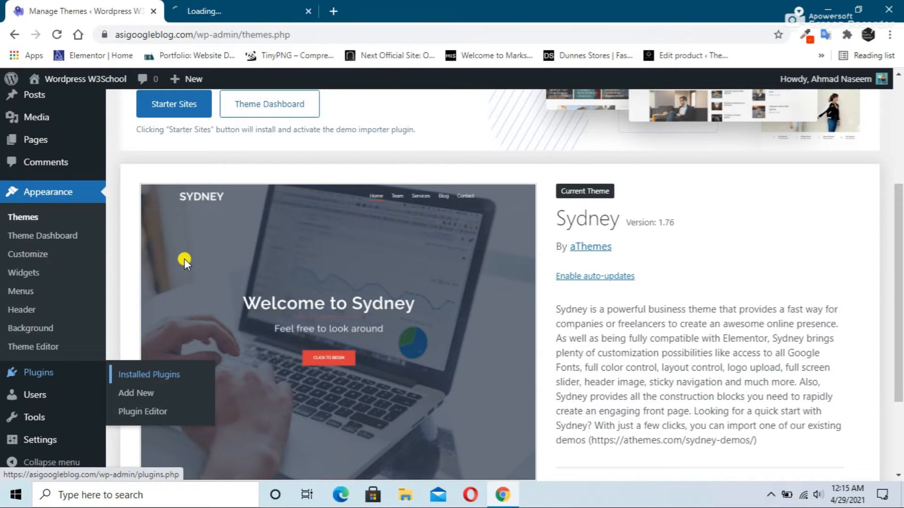
click(259, 9)
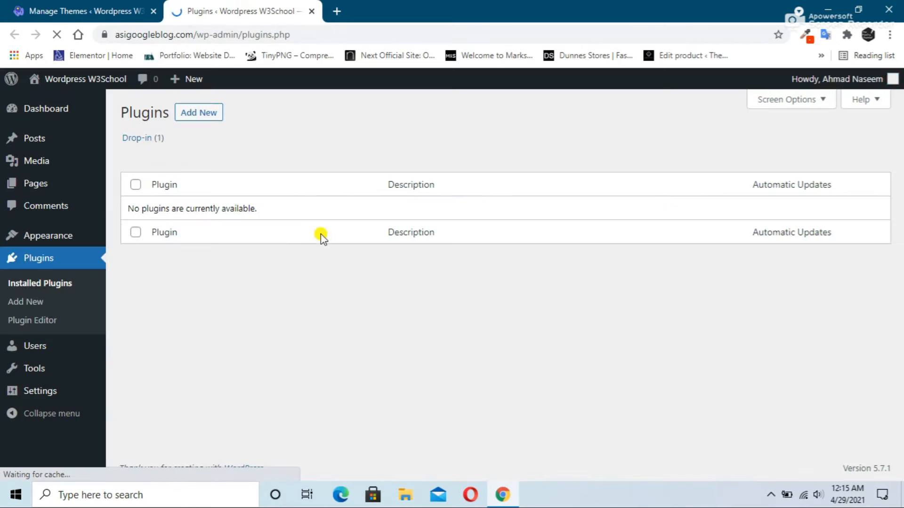
- Search the plugins available to add for "Elementor" and install Elementor Website Builder
click(198, 115)
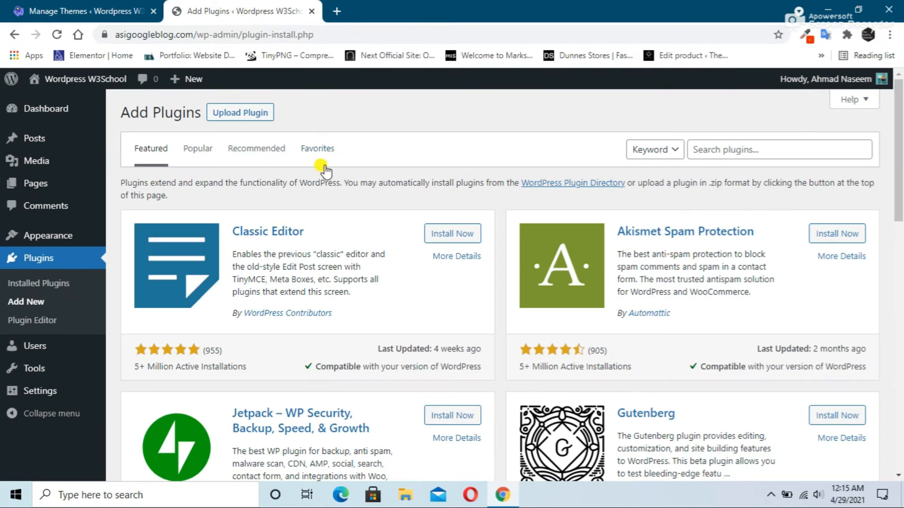
click(732, 153)
text(Ele)
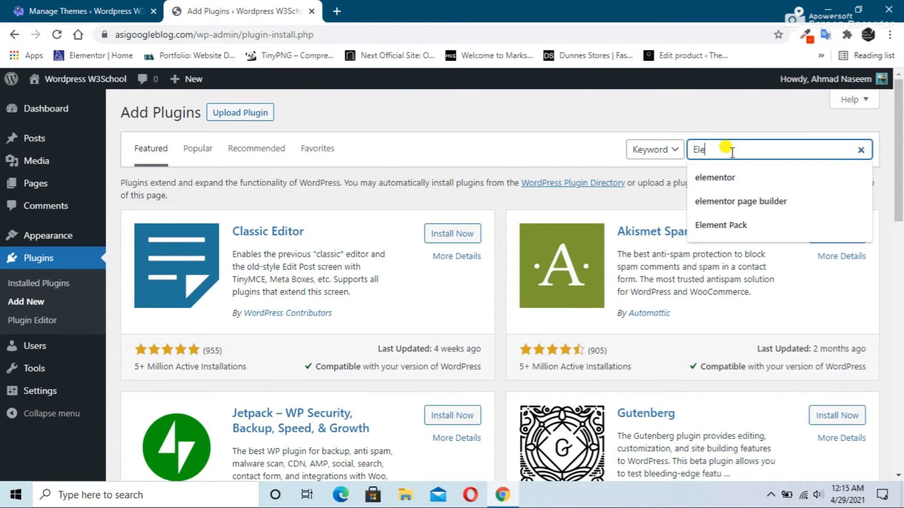
text(mentor)
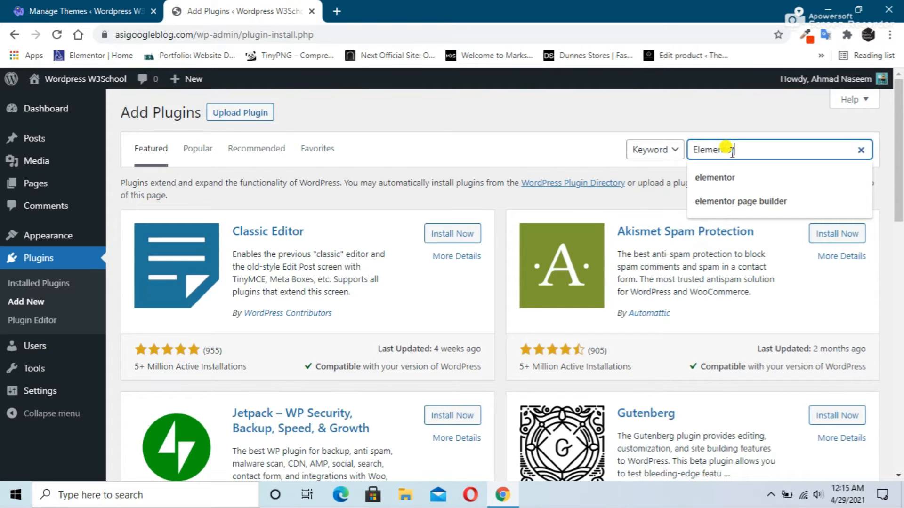
key(Return)
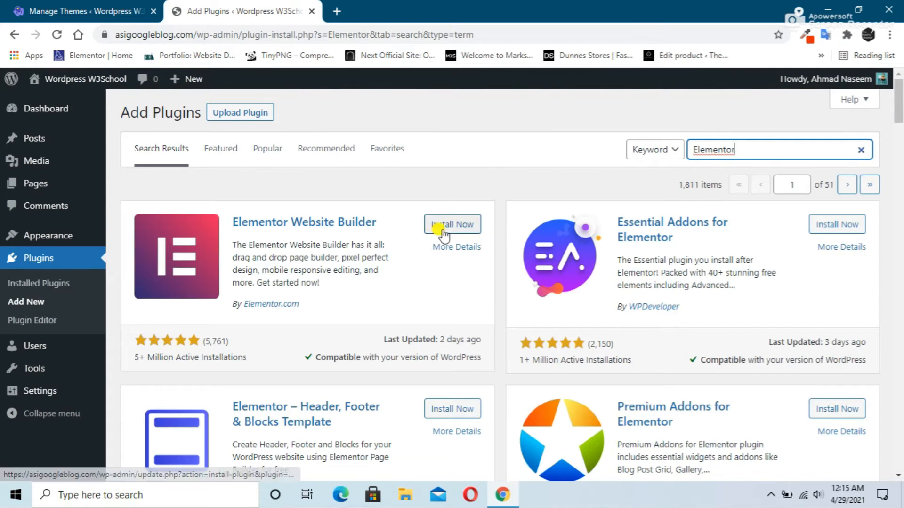
click(472, 224)
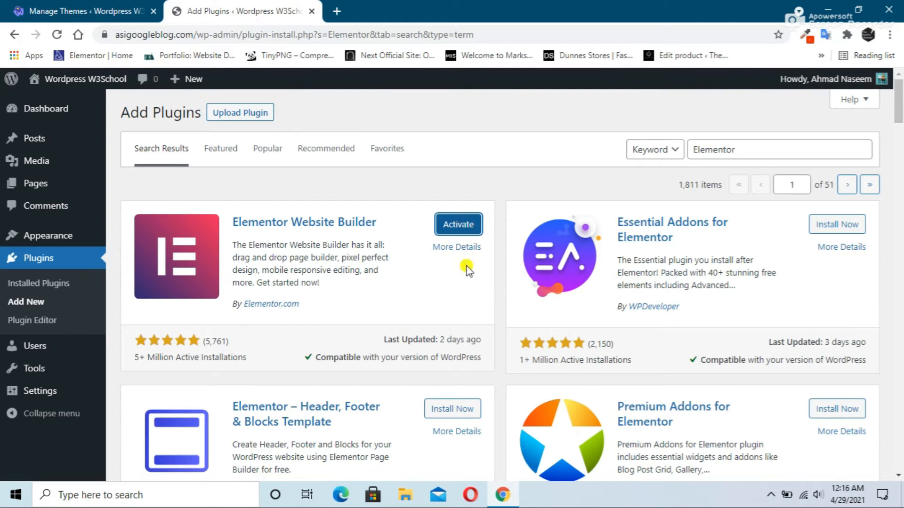
- Search the plugins for "starter site for elementor" and install Starter Sites for Elementor by aThemes
double_click(744, 146)
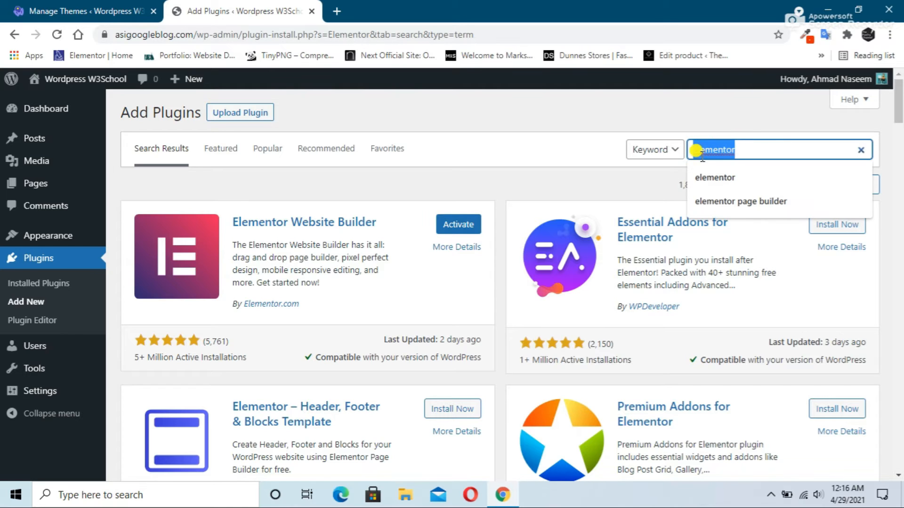
text(st)
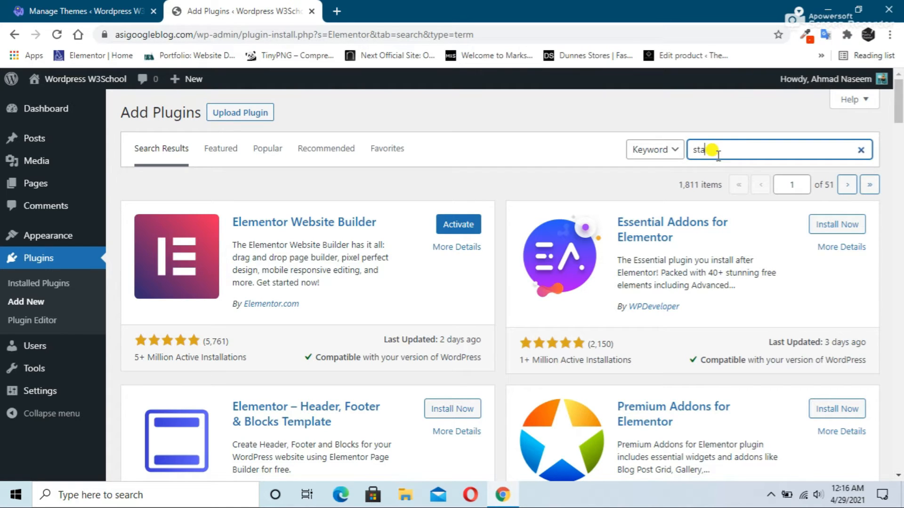
text(arter site f)
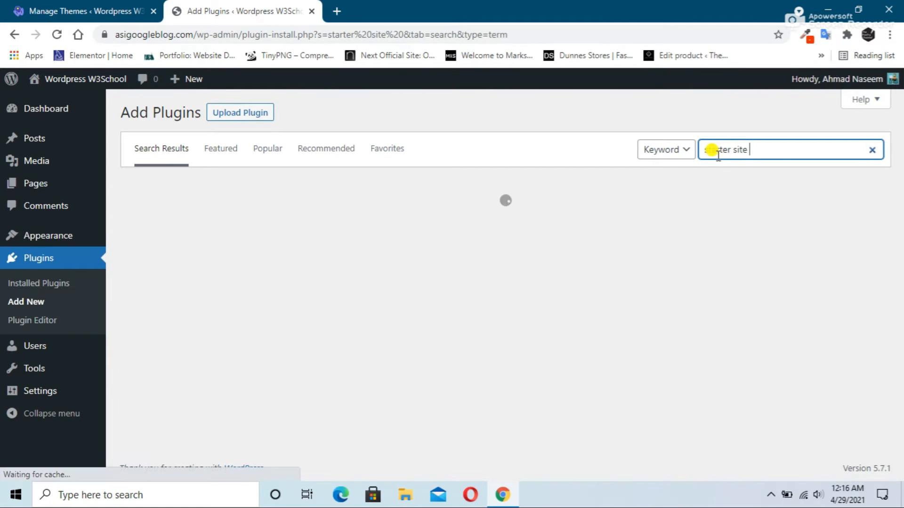
text(or elementor)
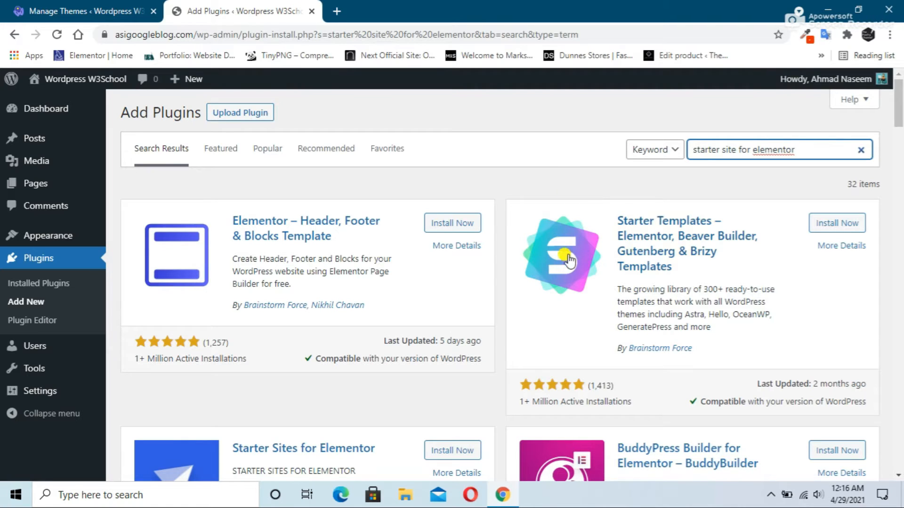
scroll(467, 272, down, 3)
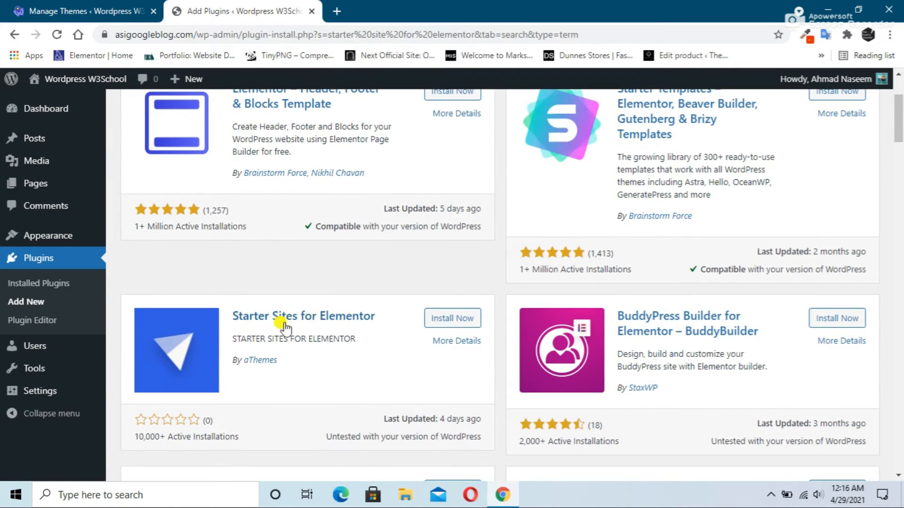
scroll(330, 315, down, 1)
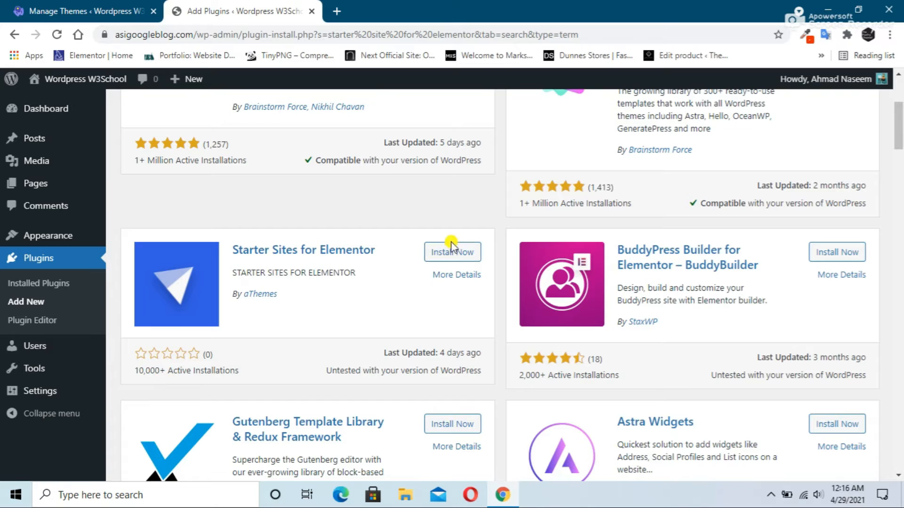
click(445, 254)
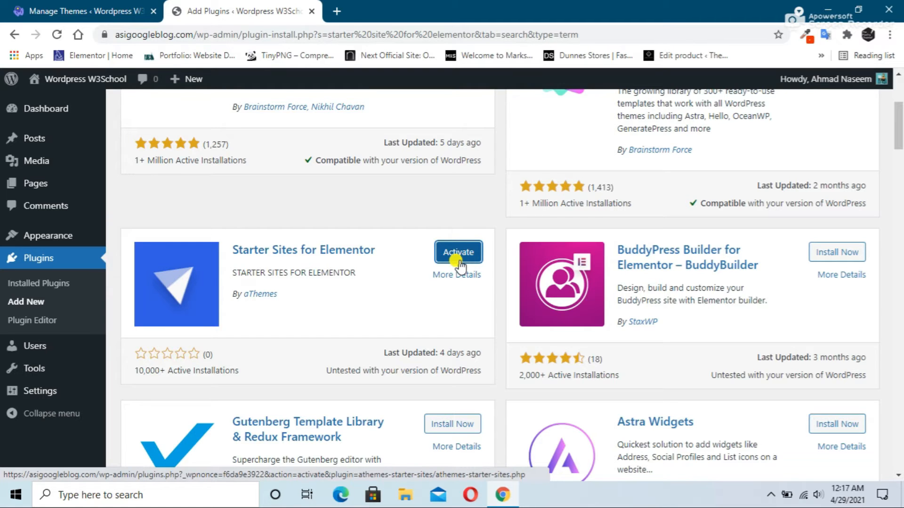
- Search the plugins for "contact" and install Contact Form 7
scroll(718, 286, up, 4)
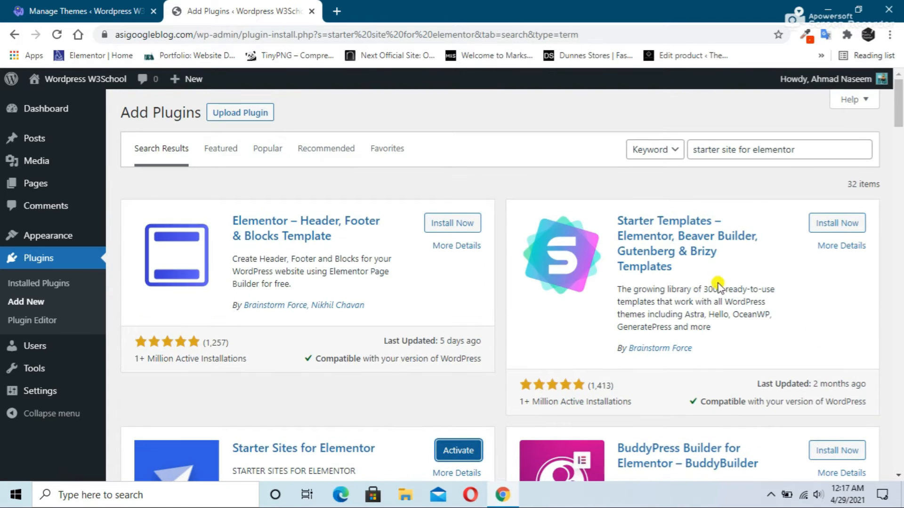
drag(793, 149, 674, 155)
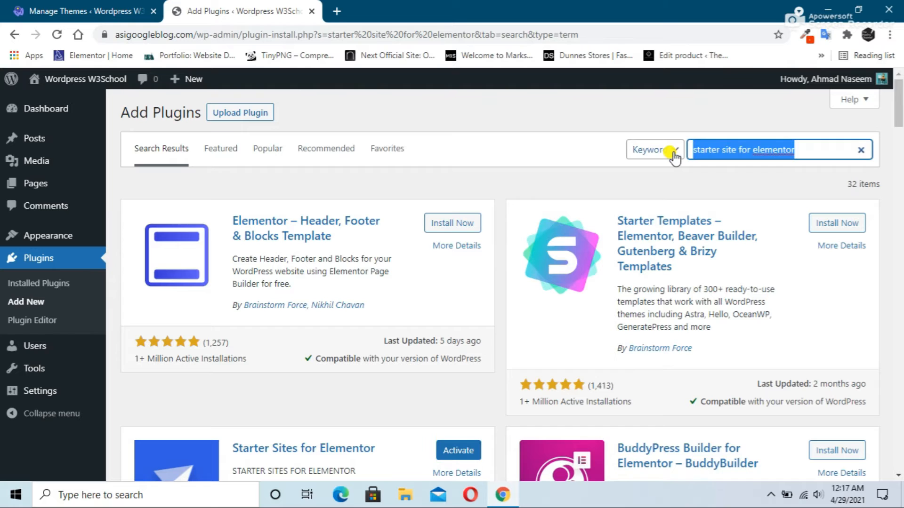
text(cont)
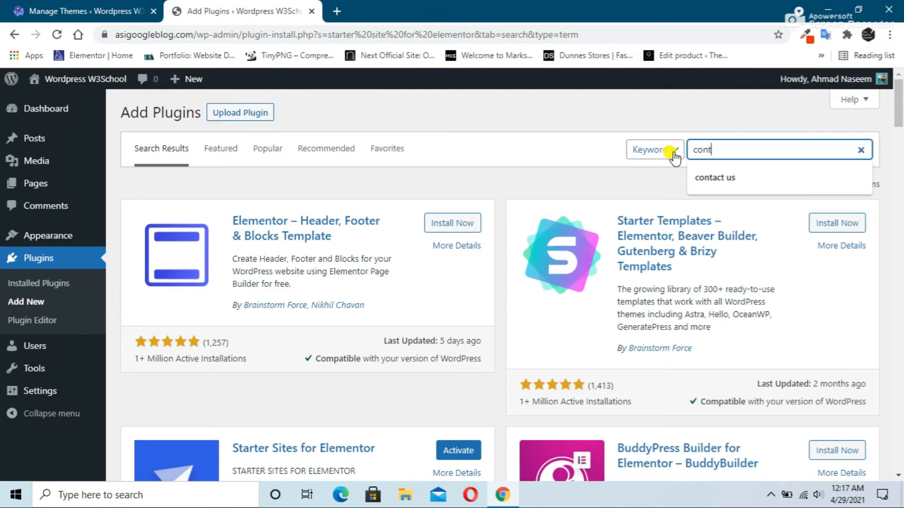
text(a)
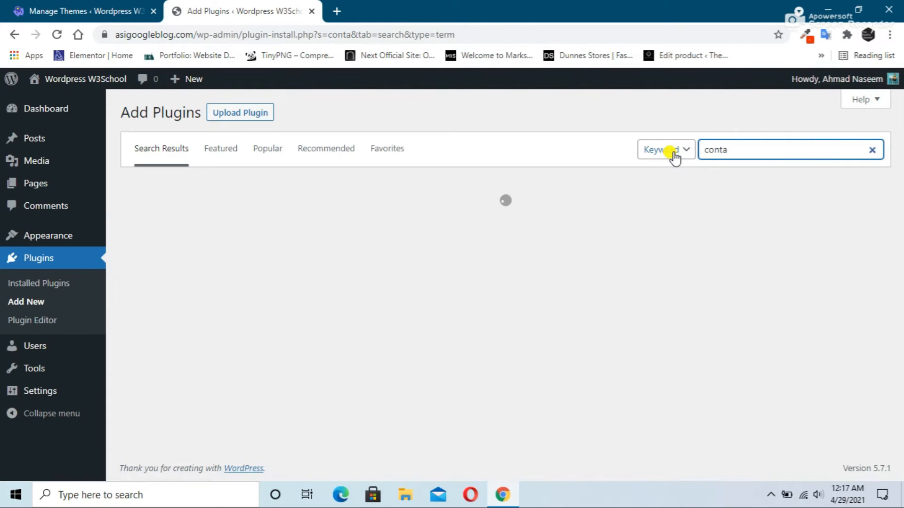
text(ct)
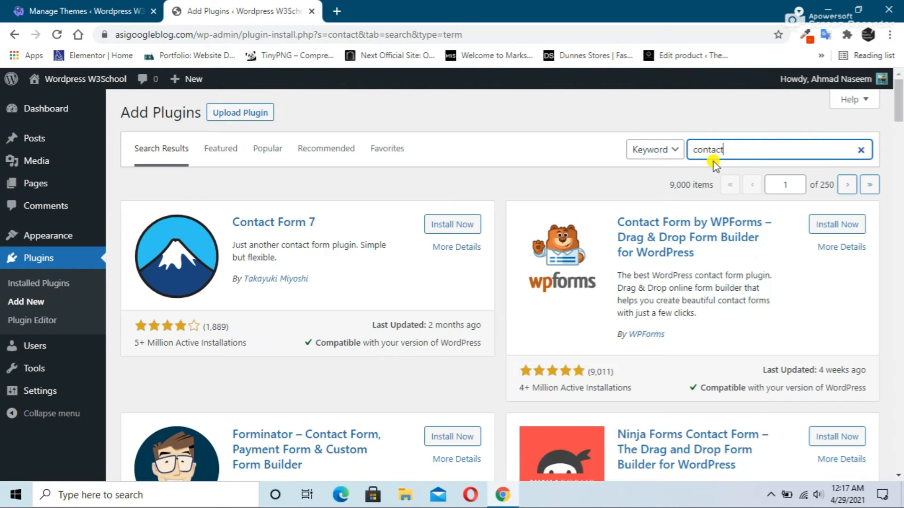
click(465, 228)
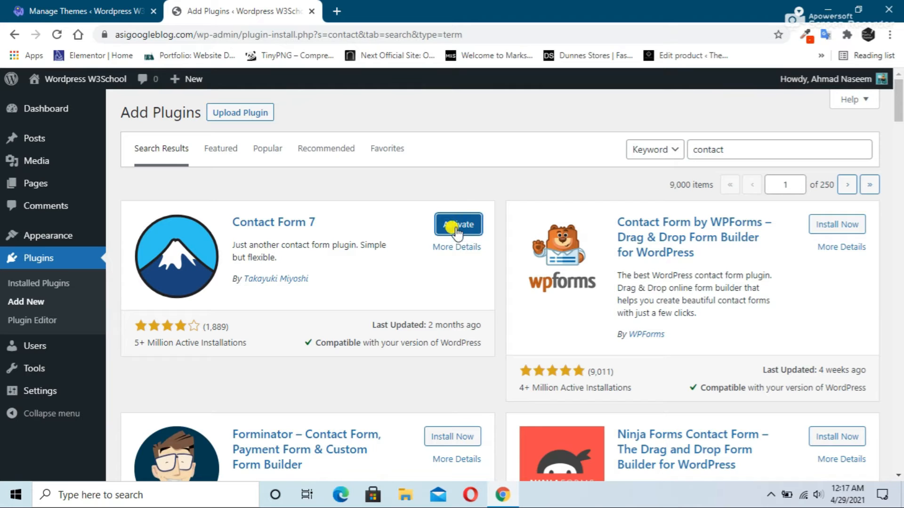
- Search the plugins for "sydney toolbox" and install Sydney Toolbox
drag(747, 157, 672, 153)
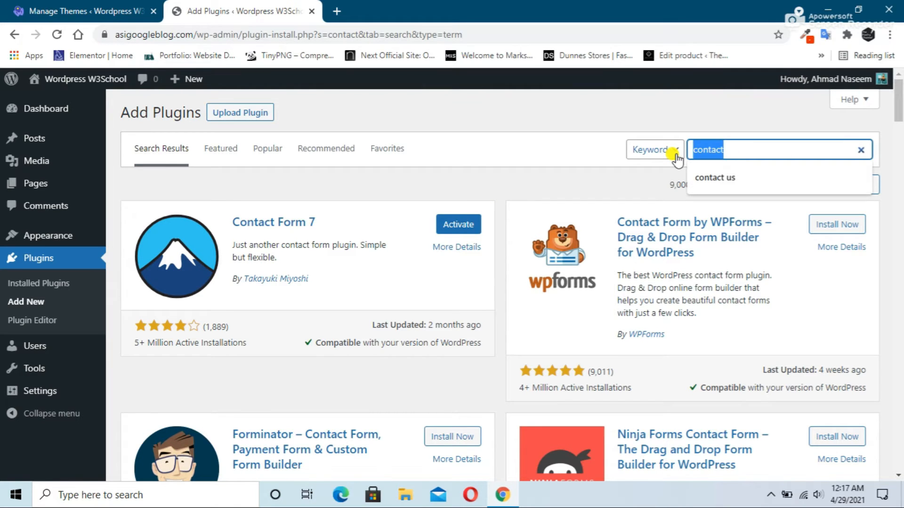
text(sydney t)
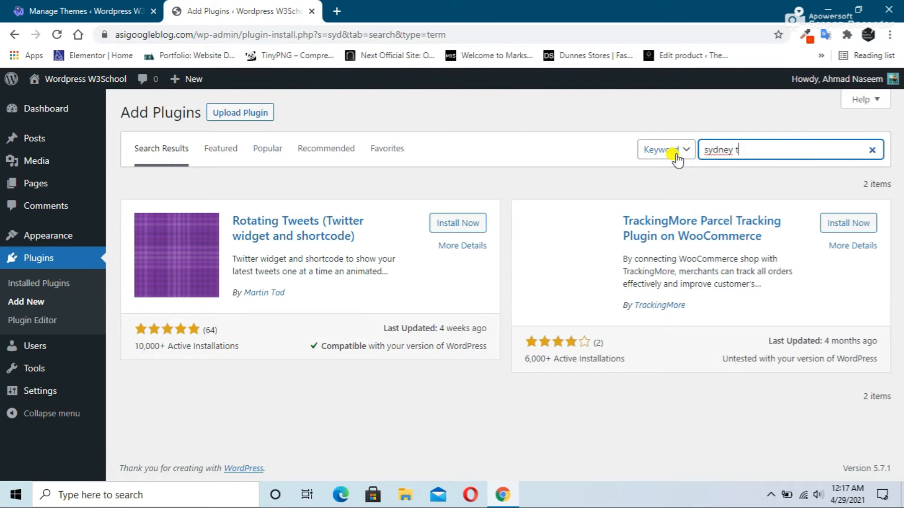
text(oolbox)
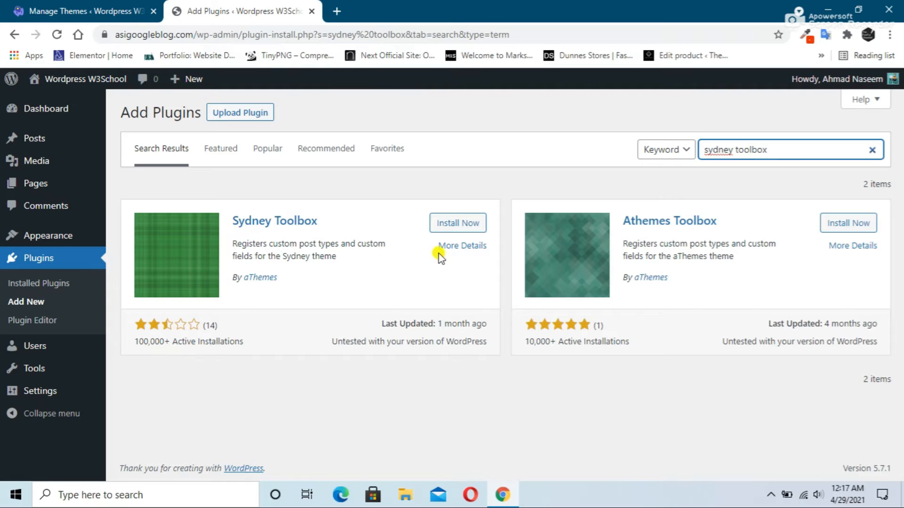
click(451, 225)
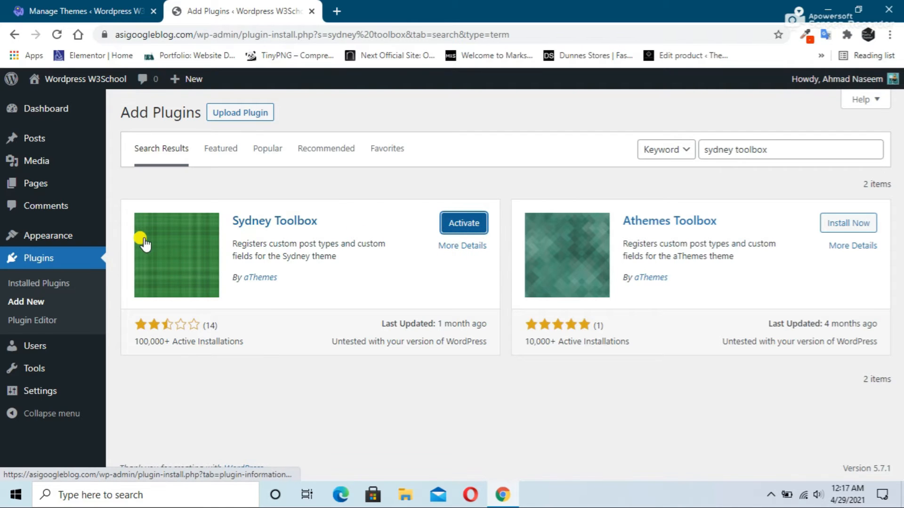
- Activate all four installed plugins together: Contact Form 7, Elementor, Starter Sites for Elementor and Sydney Toolbox
click(30, 283)
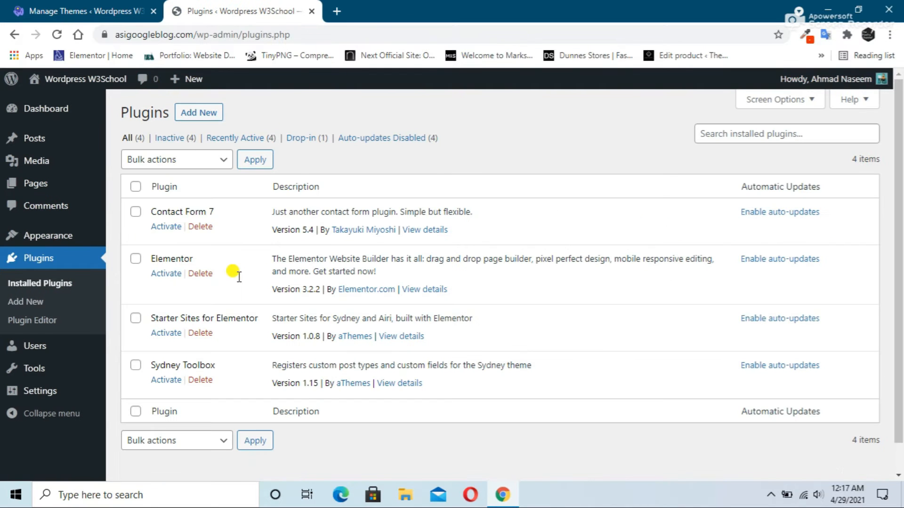
click(136, 187)
click(160, 162)
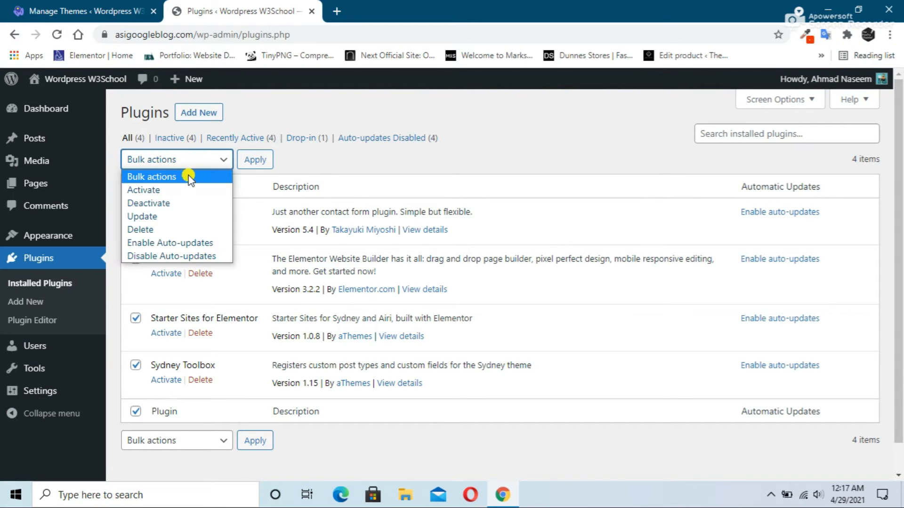
click(151, 191)
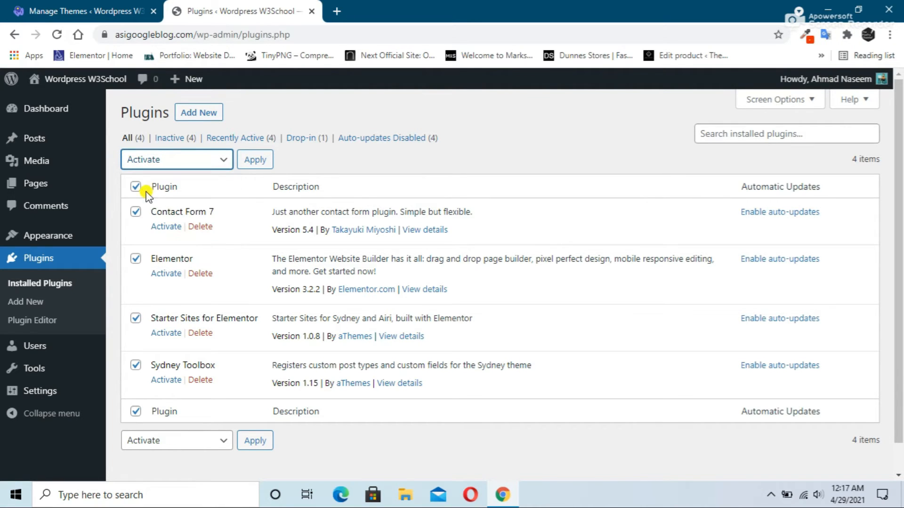
click(255, 160)
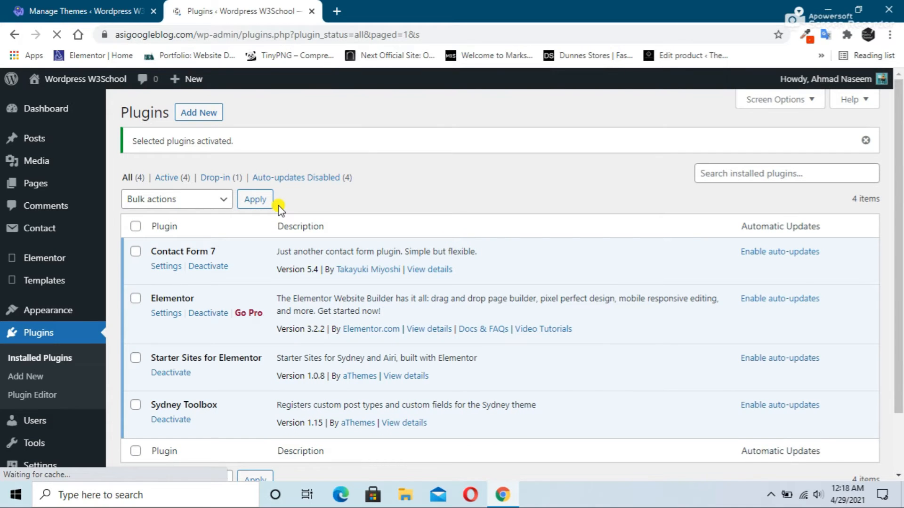
scroll(192, 297, down, 2)
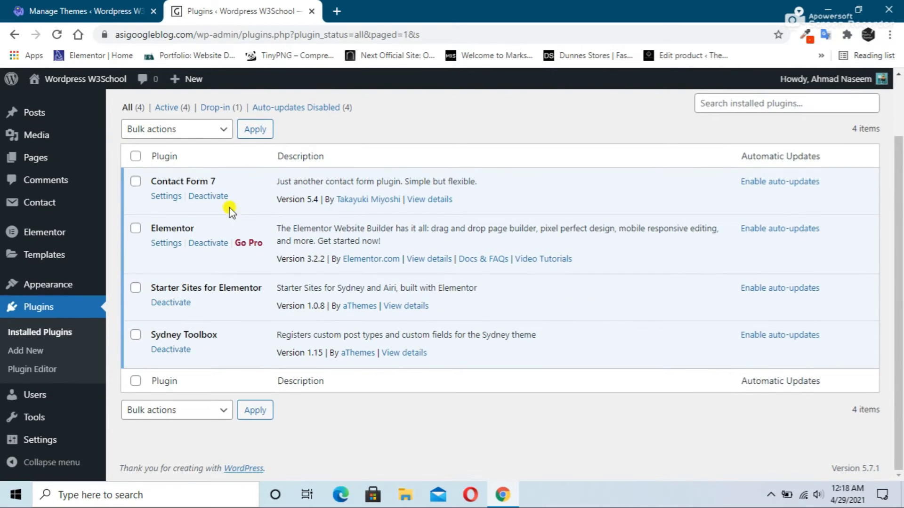
scroll(288, 243, up, 2)
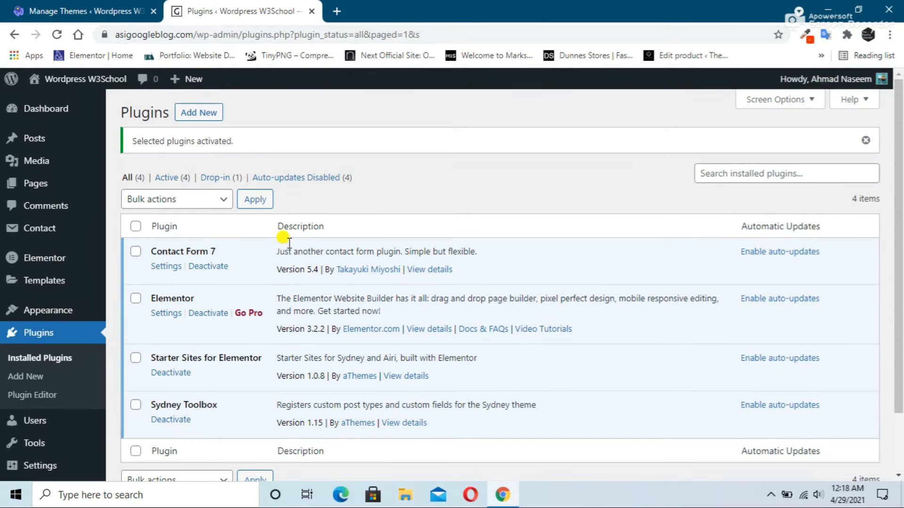
- Go to the themes page and open the Sydney theme's collection of starter sites
mouse_move(47, 305)
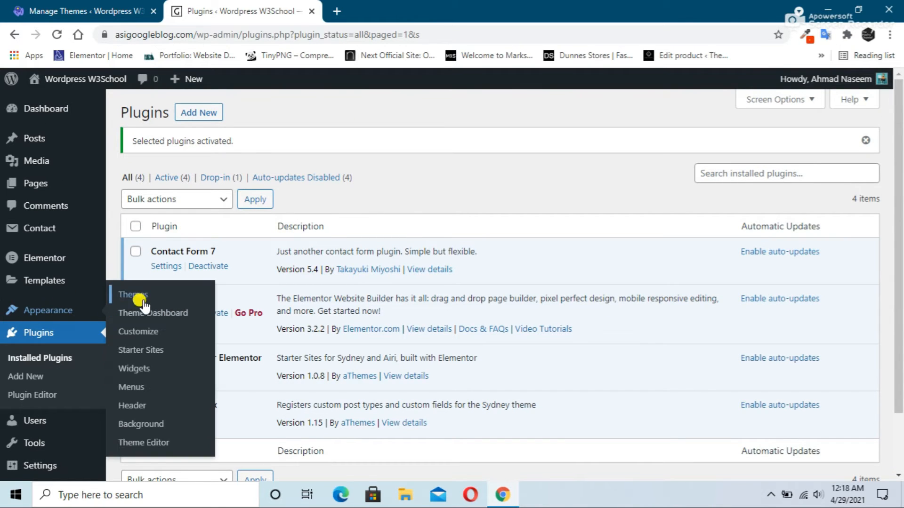
click(140, 294)
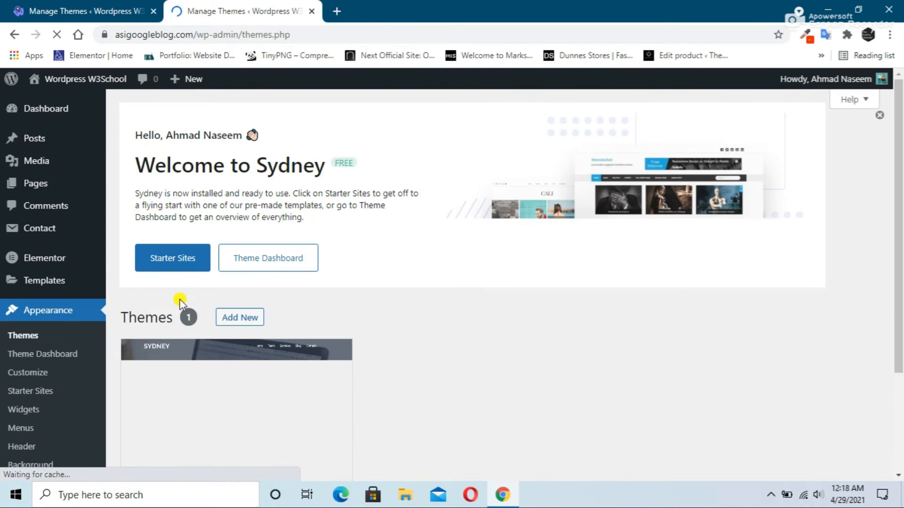
scroll(360, 293, down, 5)
scroll(443, 288, up, 4)
scroll(442, 285, up, 2)
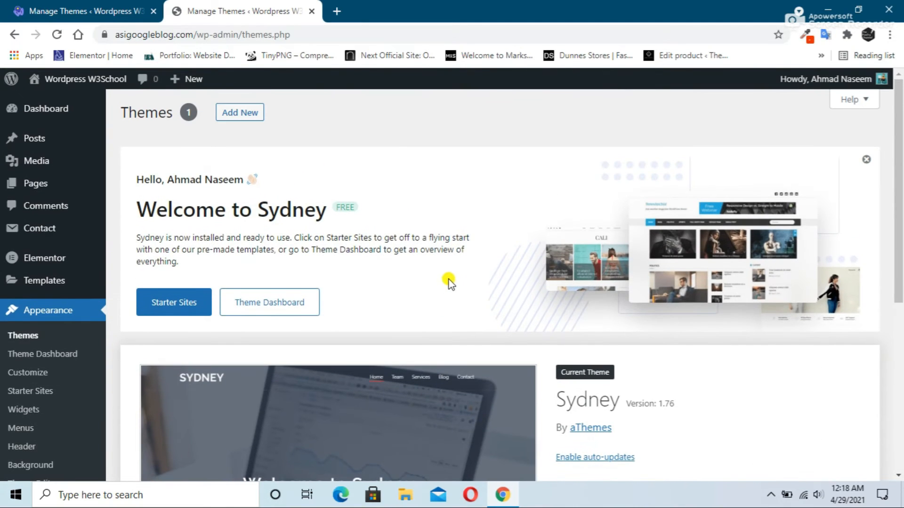
click(168, 303)
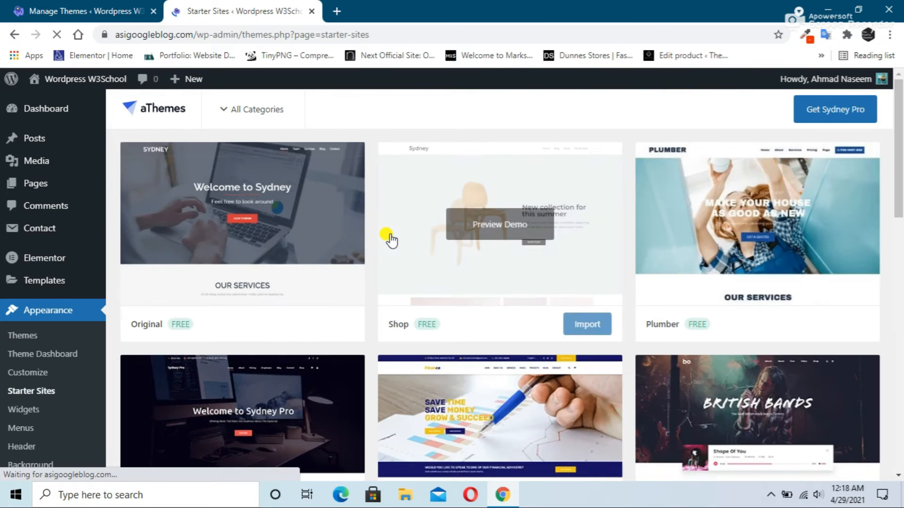
- Import the free Original starter site with its plugins, content, widgets and customizer settings, and return to the dashboard
scroll(387, 240, down, 2)
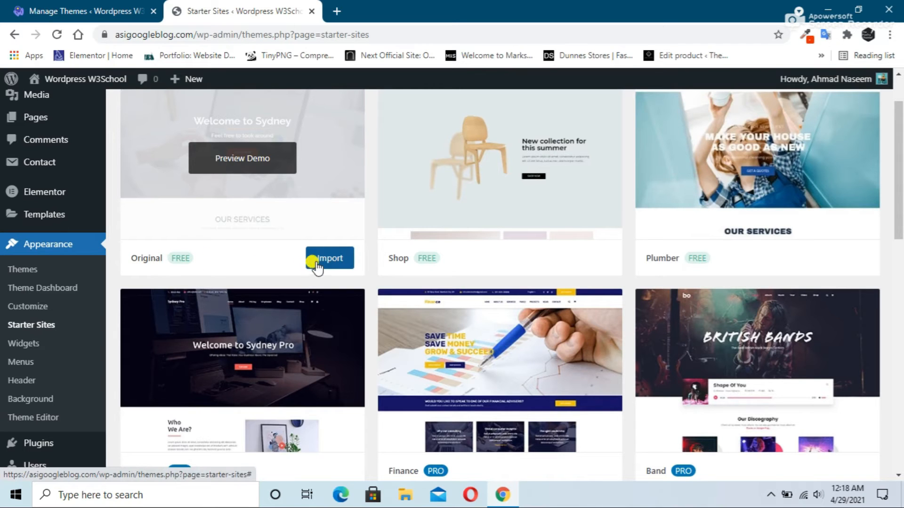
click(338, 266)
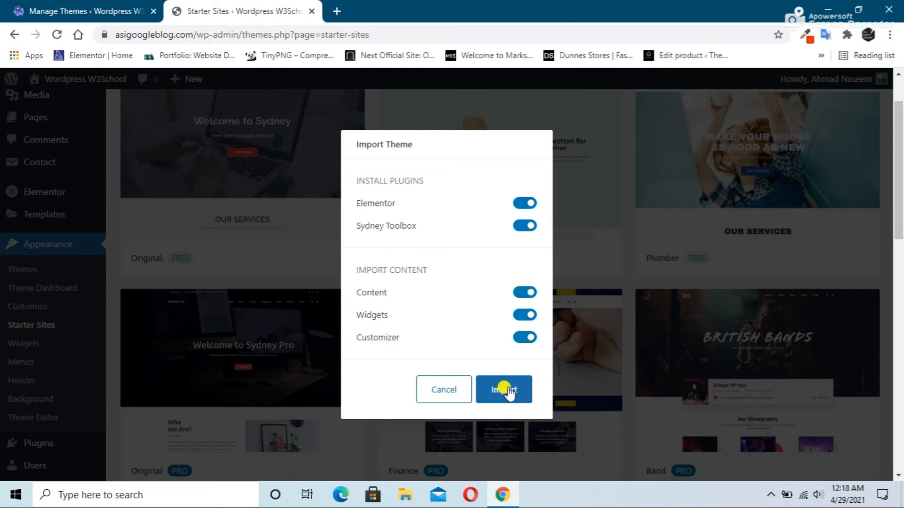
click(508, 405)
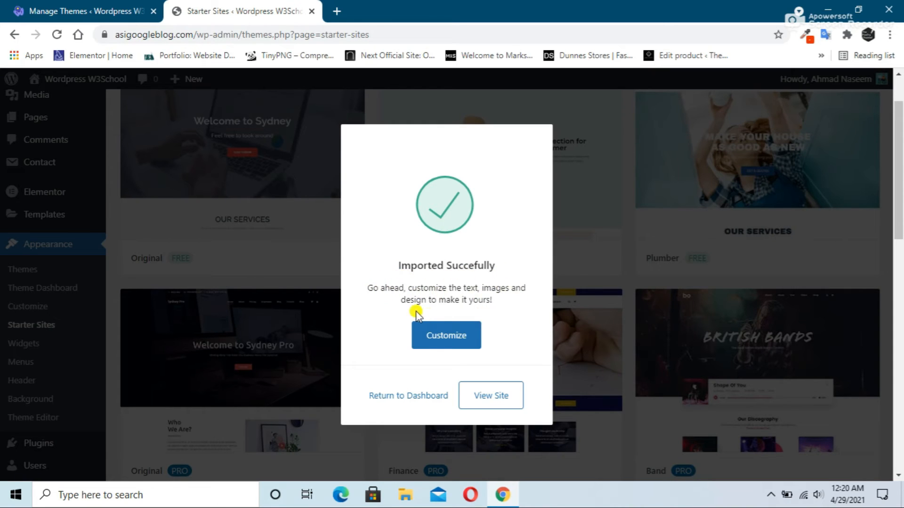
click(408, 397)
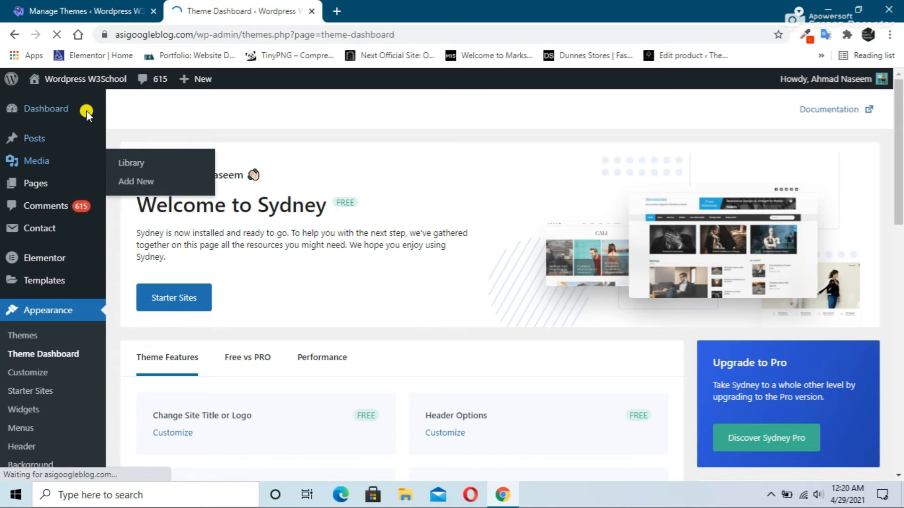
- Open the live website in a new browser tab and switch to it
scroll(397, 377, down, 10)
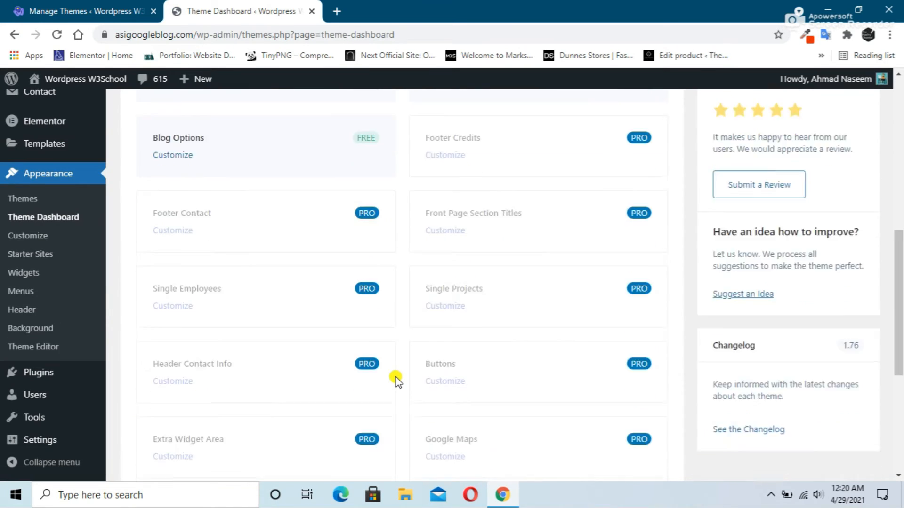
scroll(394, 303, up, 4)
scroll(394, 304, up, 5)
mouse_move(70, 79)
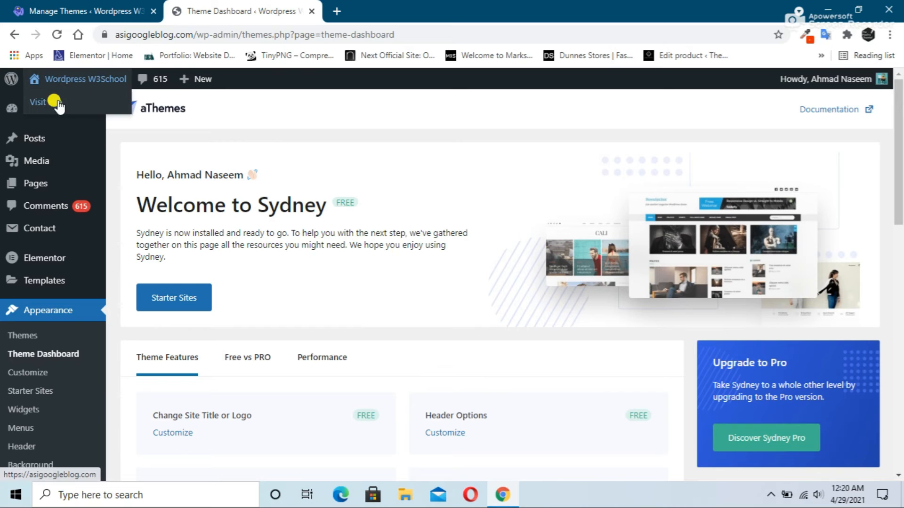
right_click(52, 105)
click(75, 112)
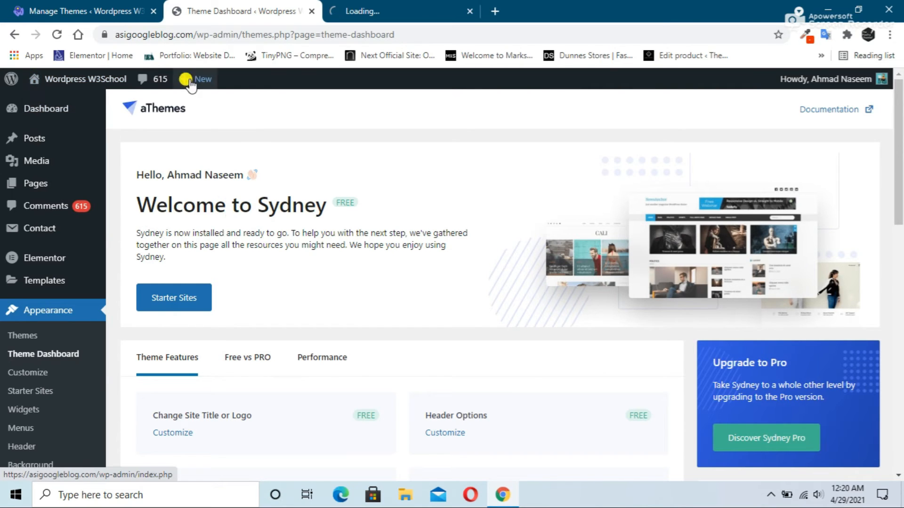
click(379, 10)
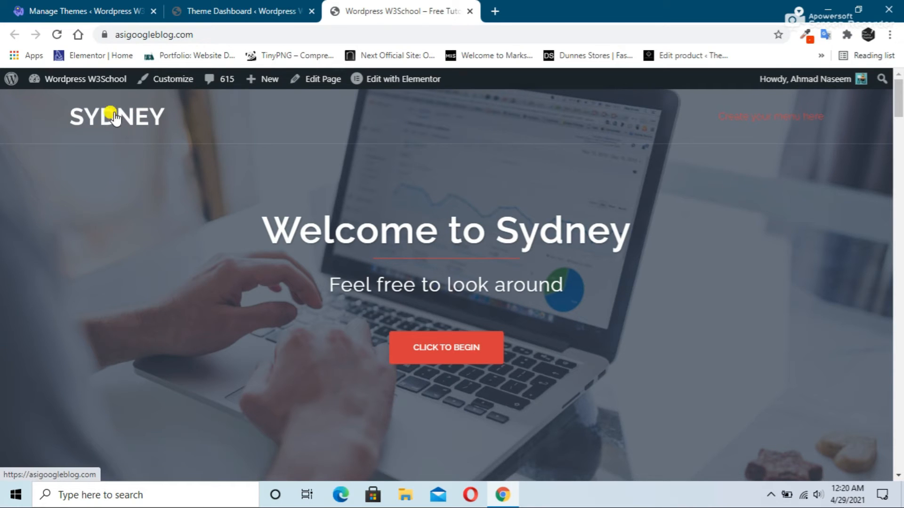
- Examine the imported front page from the hero banner through the services, about us and counters to the Our Work section
scroll(717, 185, down, 5)
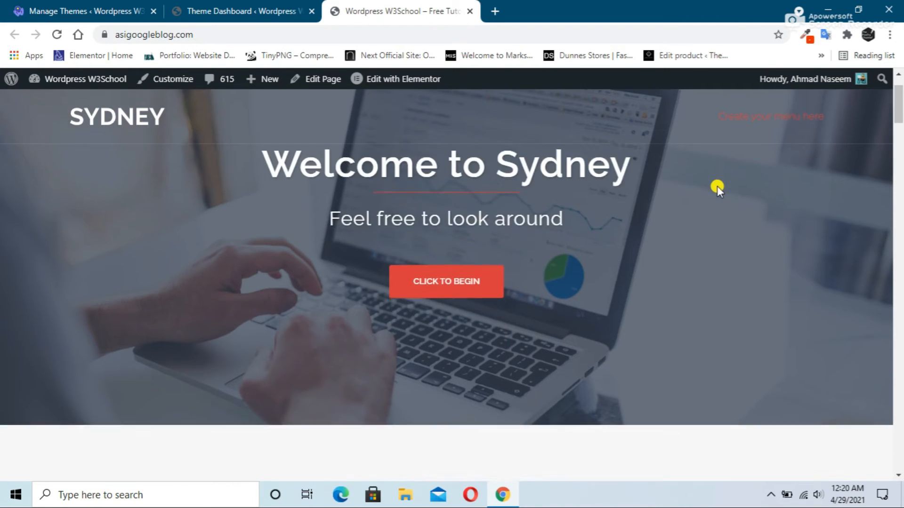
scroll(716, 186, down, 4)
scroll(520, 297, down, 7)
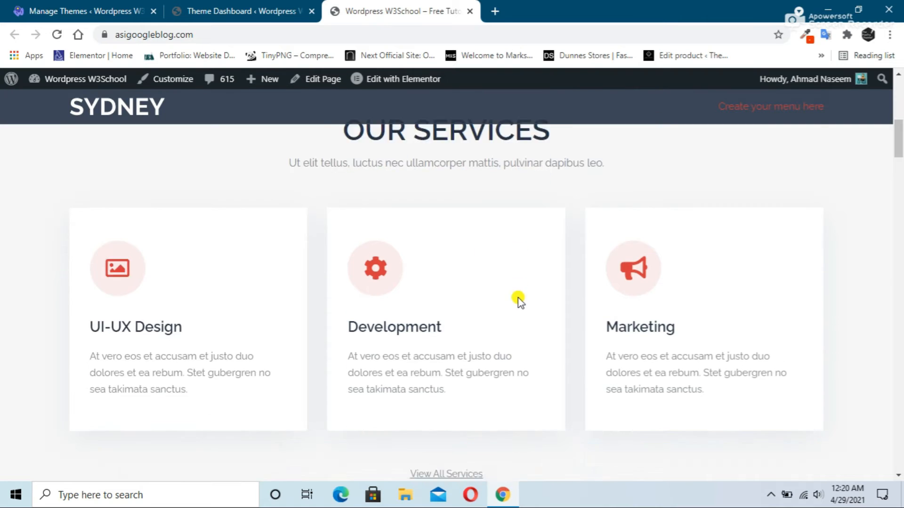
scroll(529, 240, down, 3)
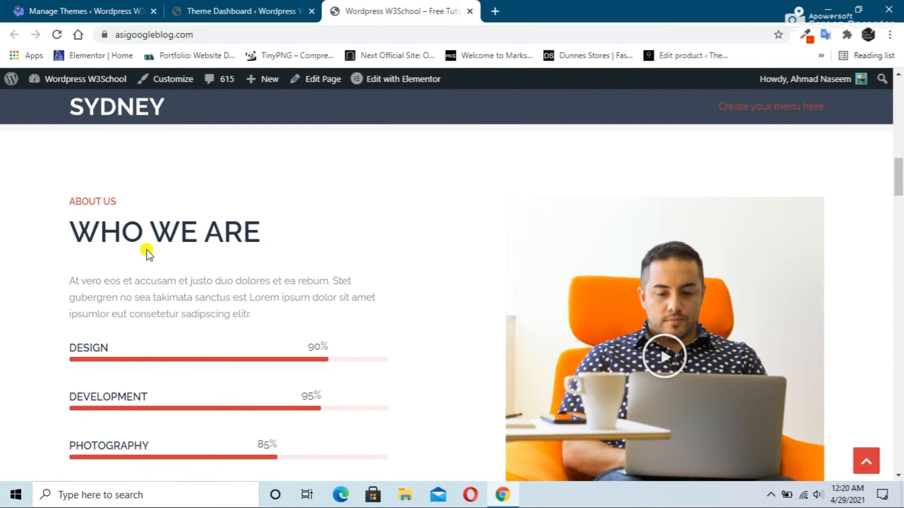
scroll(493, 334, down, 9)
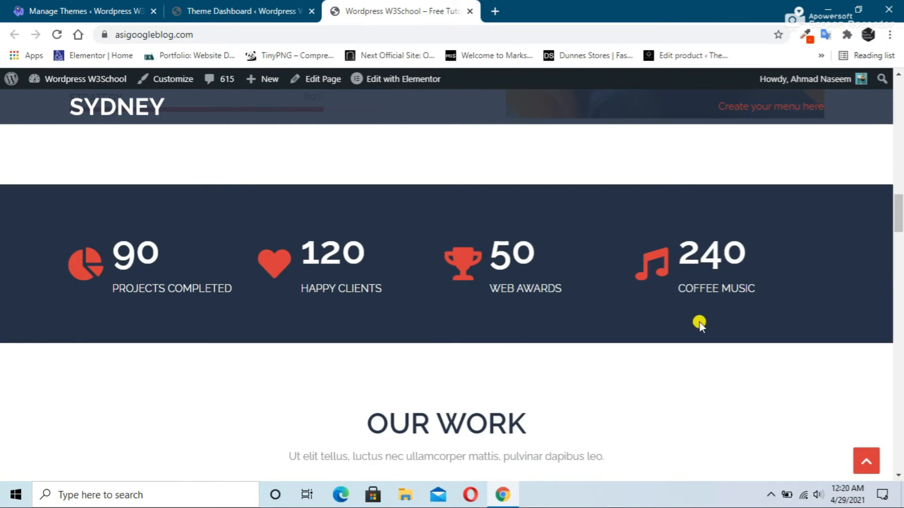
scroll(495, 295, down, 3)
scroll(540, 349, down, 3)
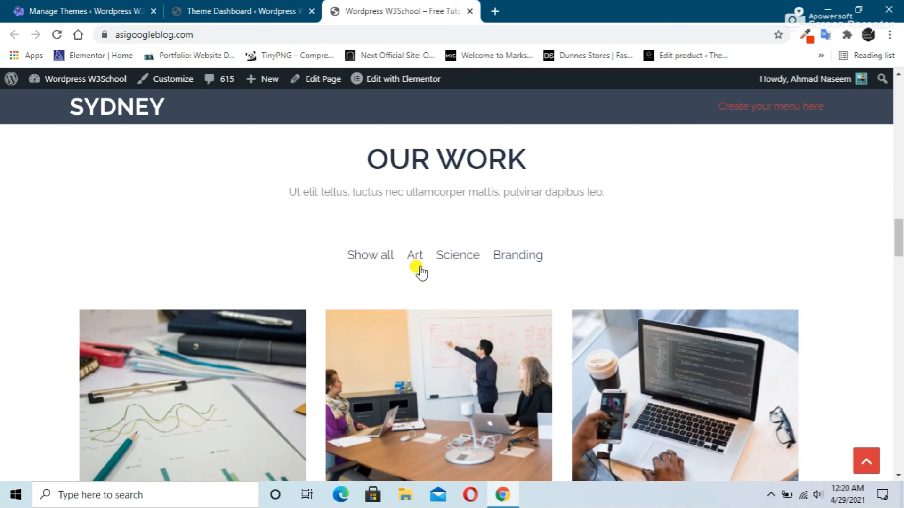
scroll(631, 292, down, 3)
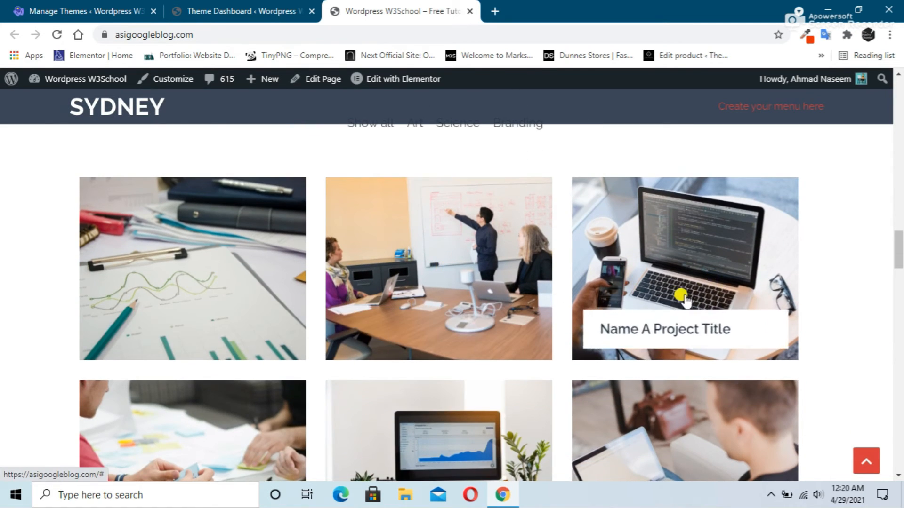
- Filter the Our Work projects by Art, Science and Branding in turn, and show all projects again
scroll(371, 211, up, 1)
click(414, 197)
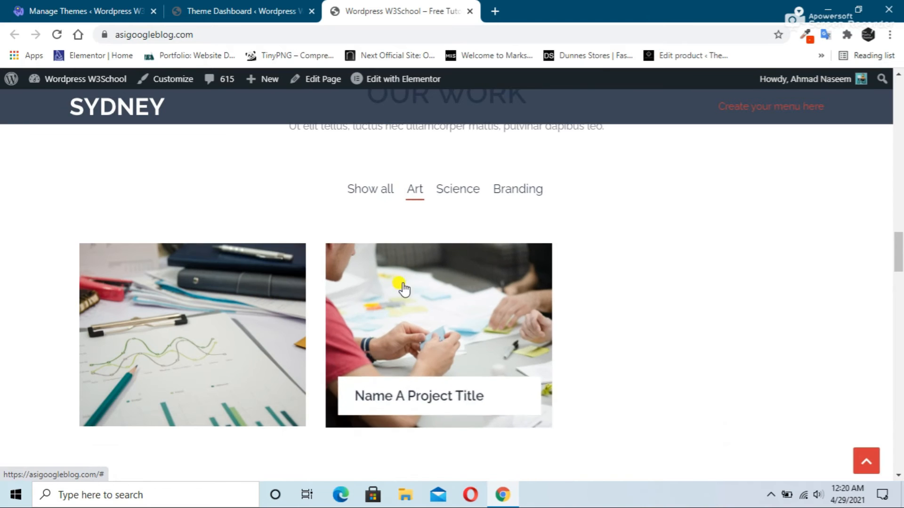
click(459, 200)
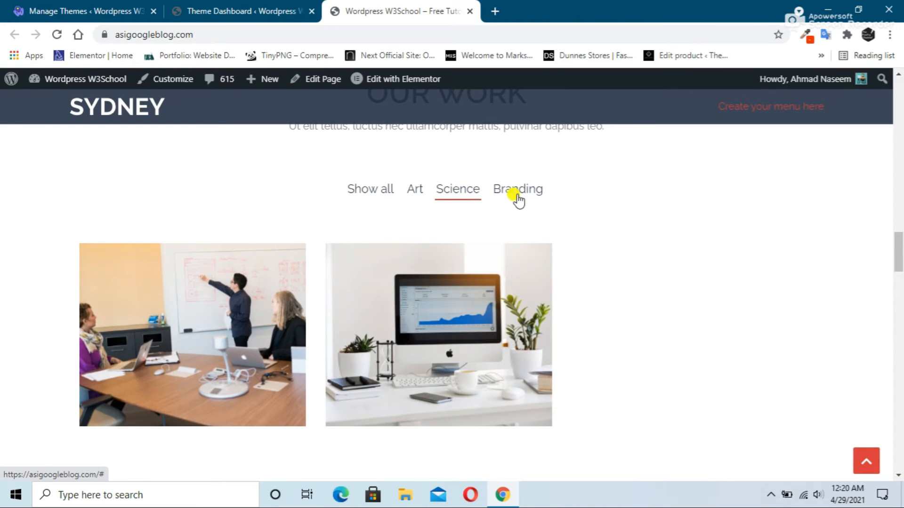
click(517, 194)
click(366, 193)
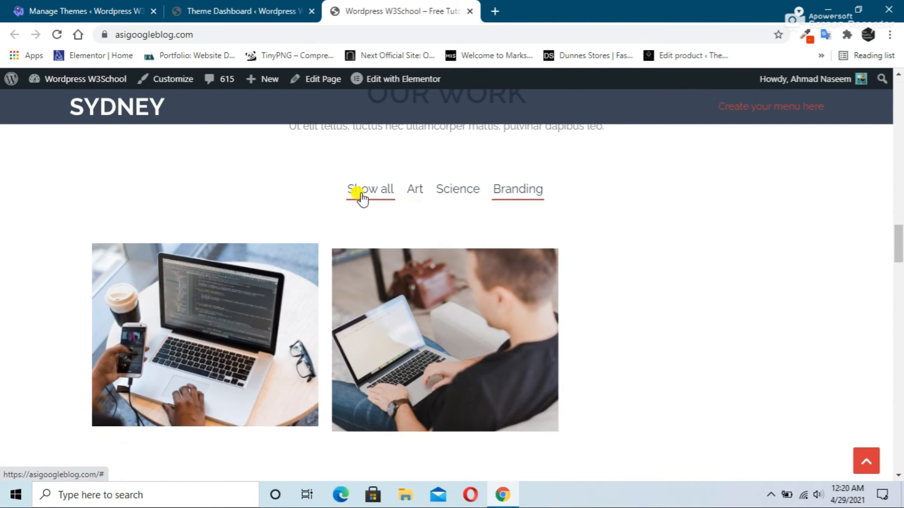
- Examine the rest of the front page: testimonials, team, call to action, latest news, client logos and footer
scroll(512, 304, down, 5)
scroll(512, 304, down, 4)
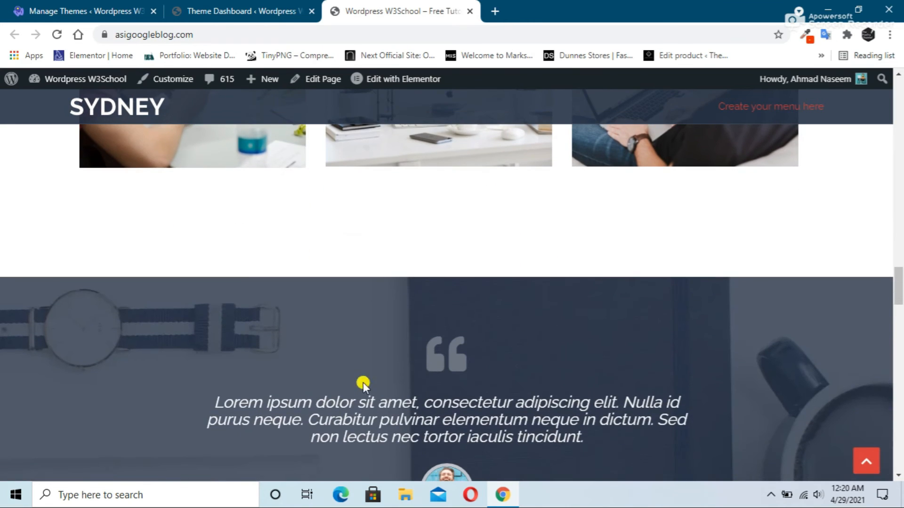
scroll(496, 349, down, 3)
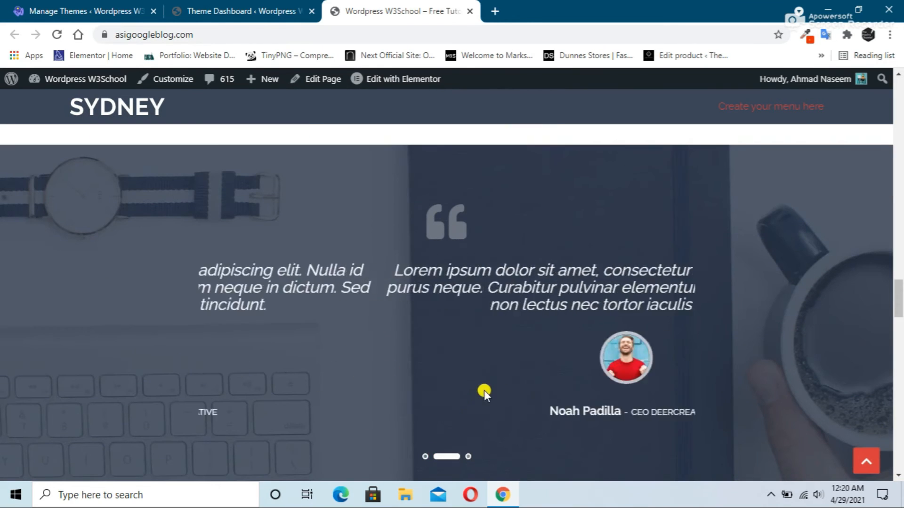
scroll(485, 381, down, 4)
scroll(482, 290, down, 4)
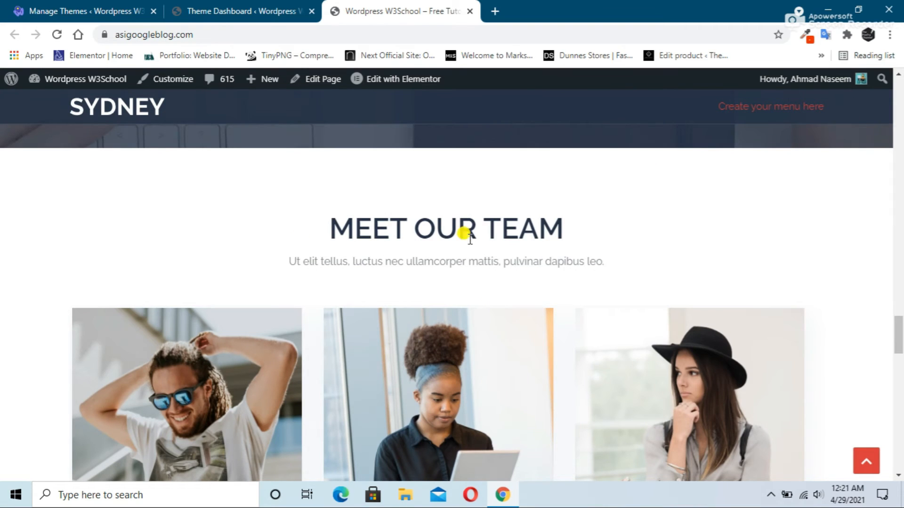
scroll(561, 359, down, 5)
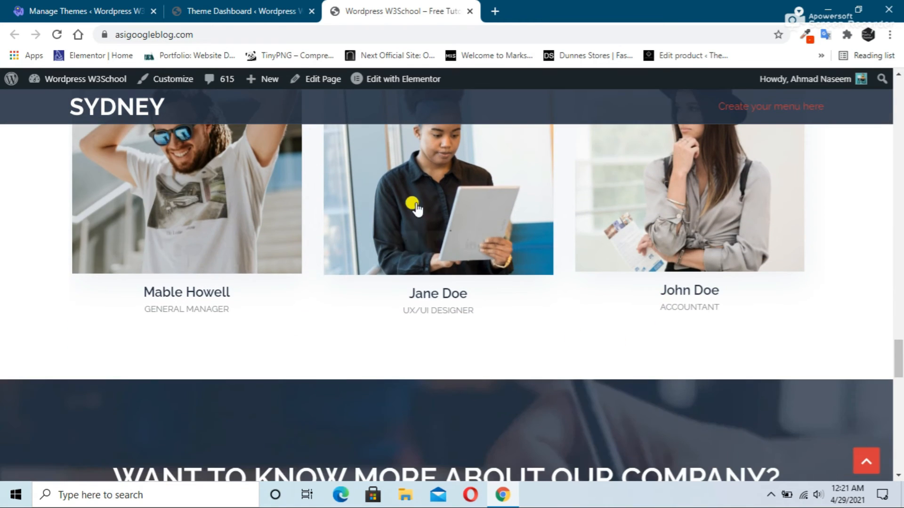
scroll(626, 304, down, 5)
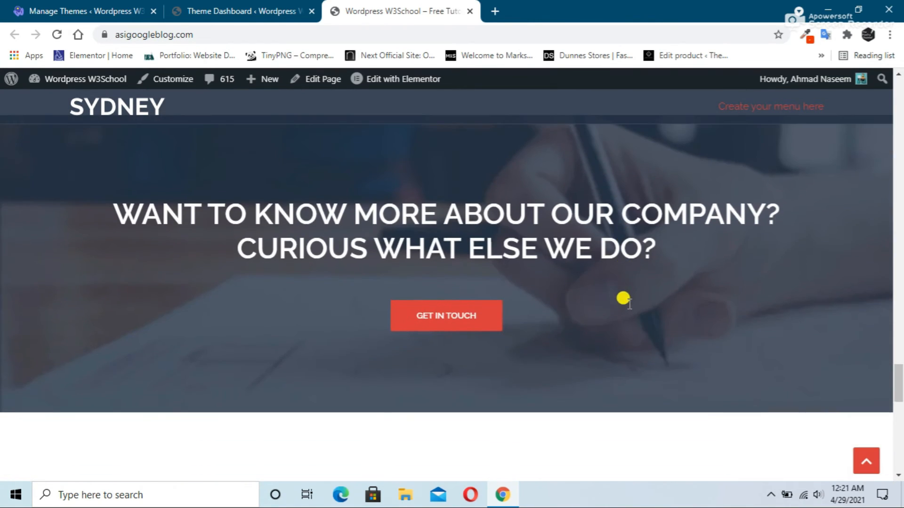
scroll(452, 303, down, 5)
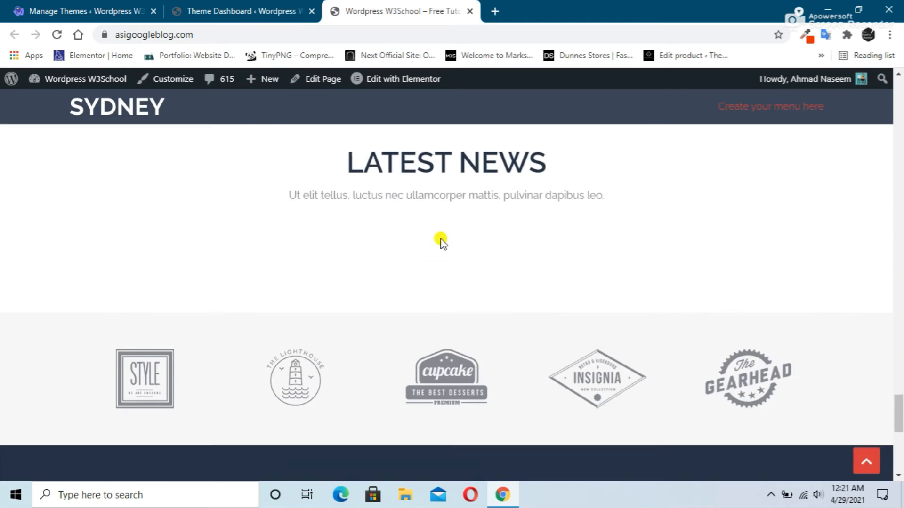
scroll(518, 392, down, 6)
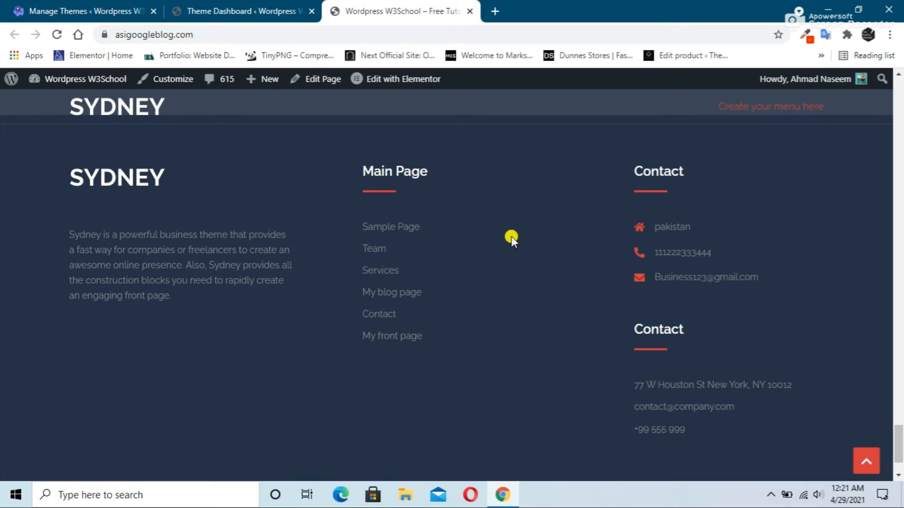
scroll(542, 207, up, 5)
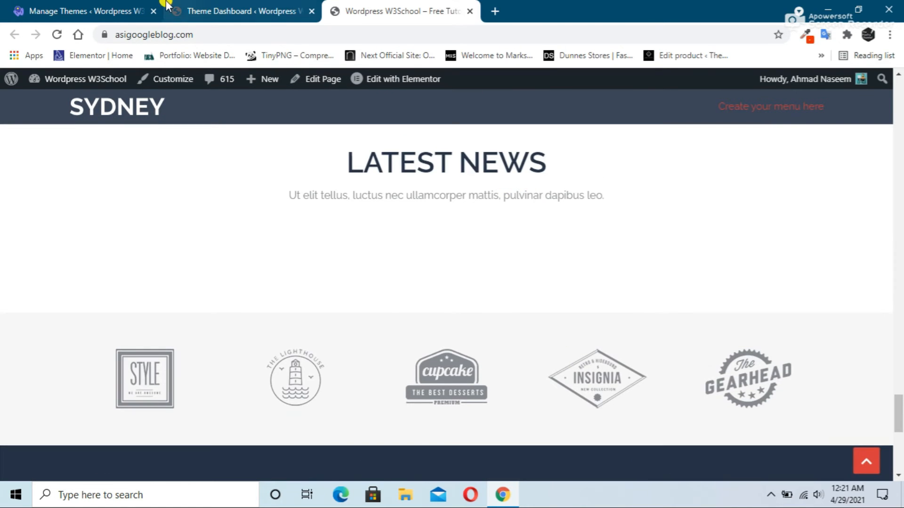
- Return to the dashboard tab, open the Menus settings and review the items in the Main menu's structure
click(235, 13)
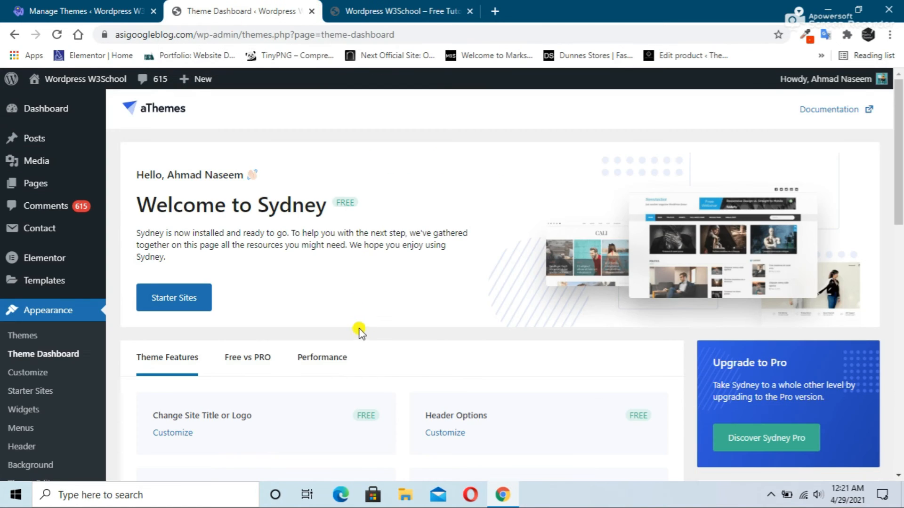
scroll(55, 279, down, 3)
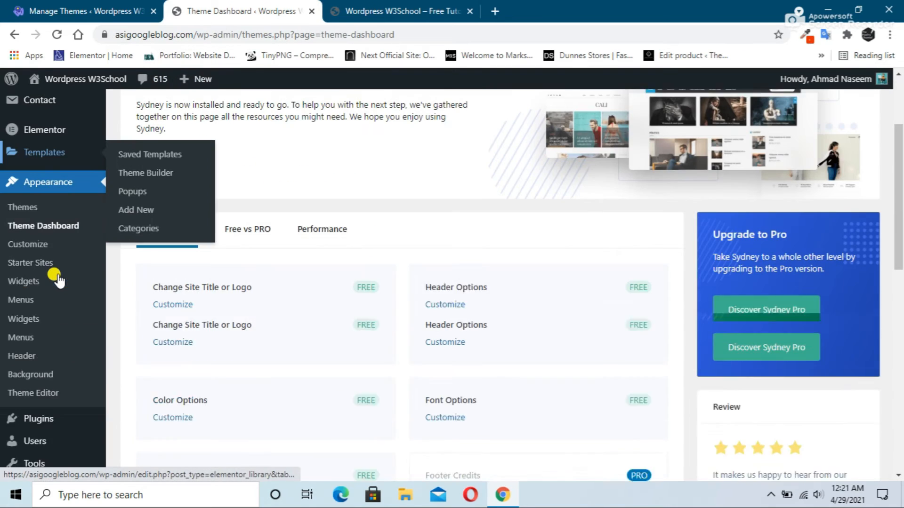
scroll(16, 231, up, 1)
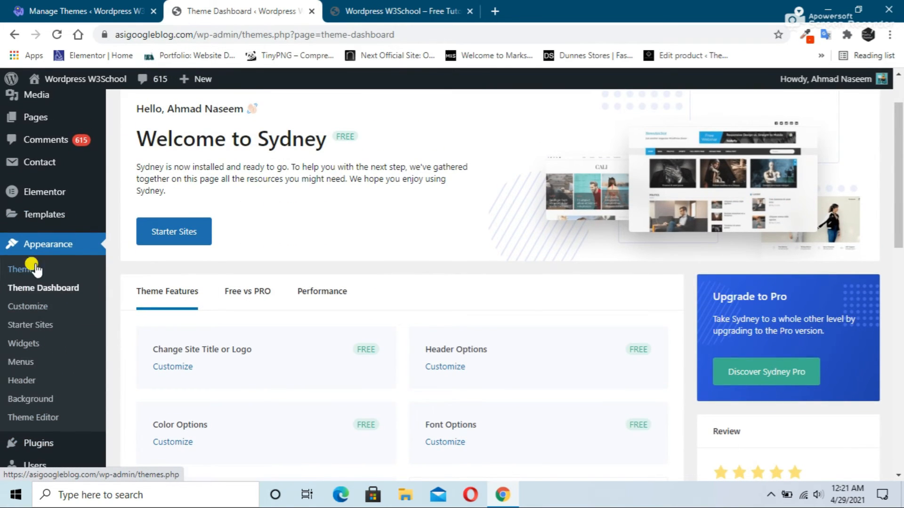
click(19, 363)
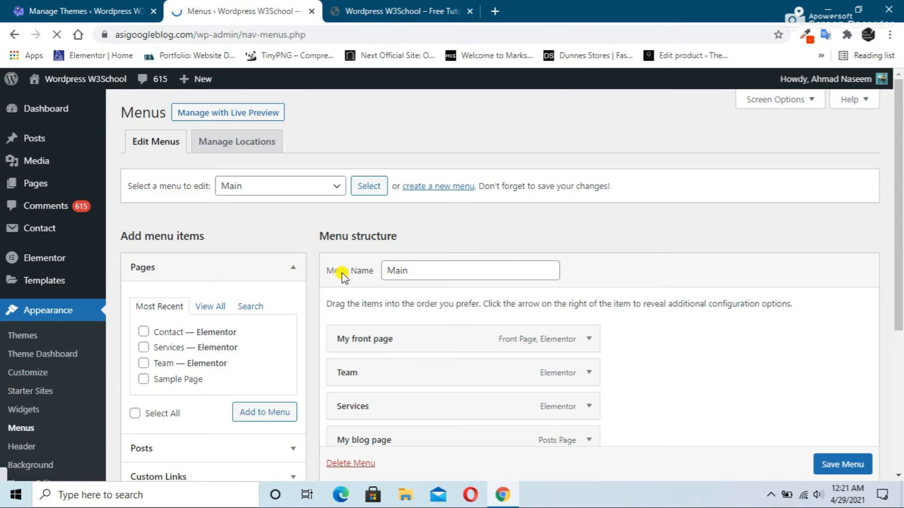
scroll(400, 264, down, 1)
scroll(413, 333, down, 3)
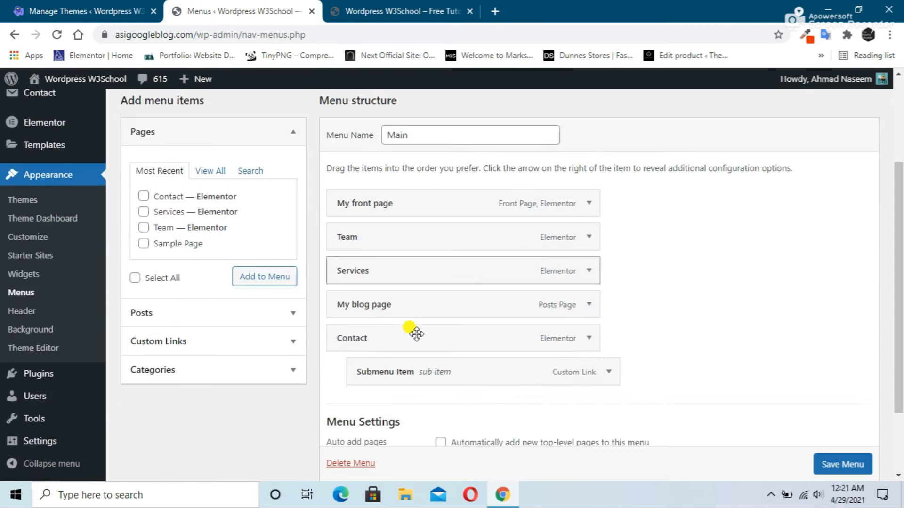
scroll(444, 276, up, 3)
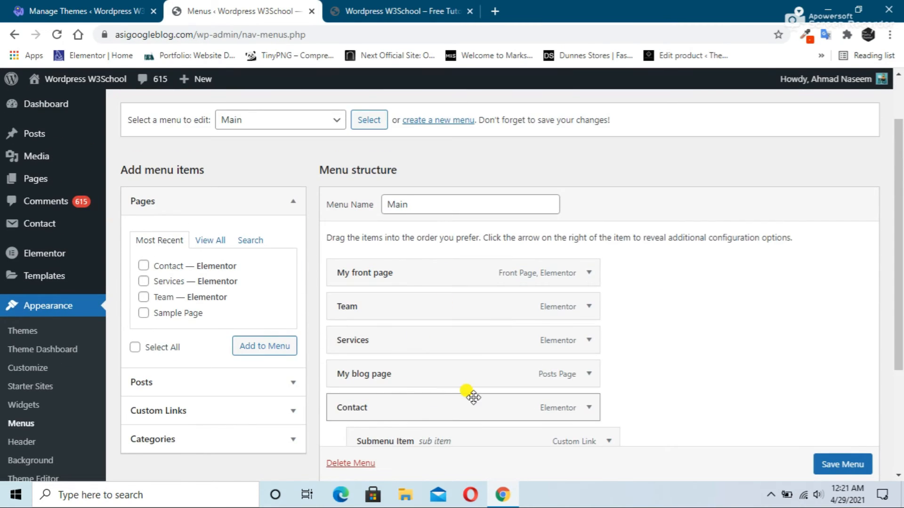
scroll(468, 395, down, 2)
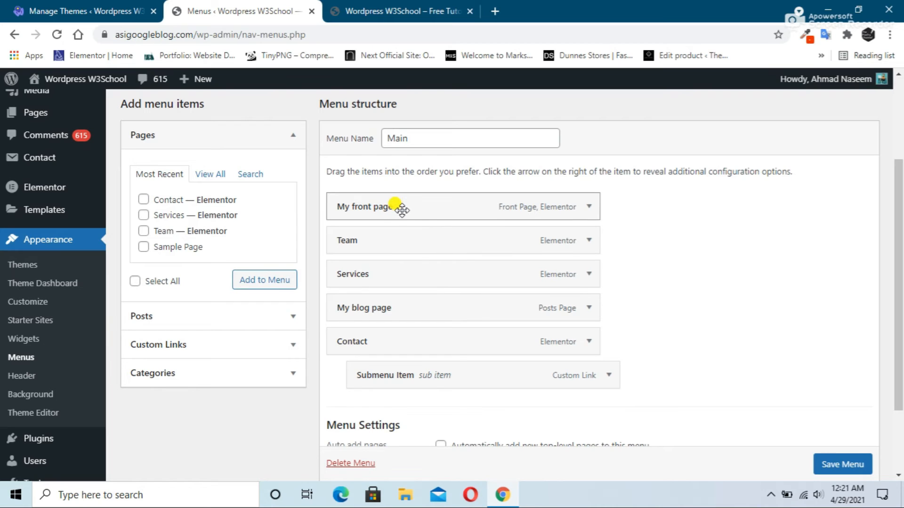
- Rename the front page item of the Main menu as Home and save the menu
click(589, 206)
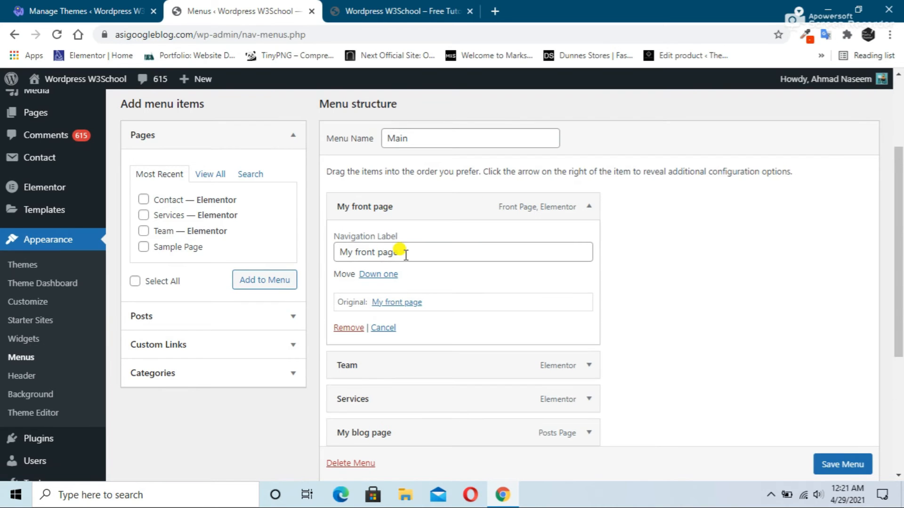
drag(406, 255, 319, 258)
text(Home)
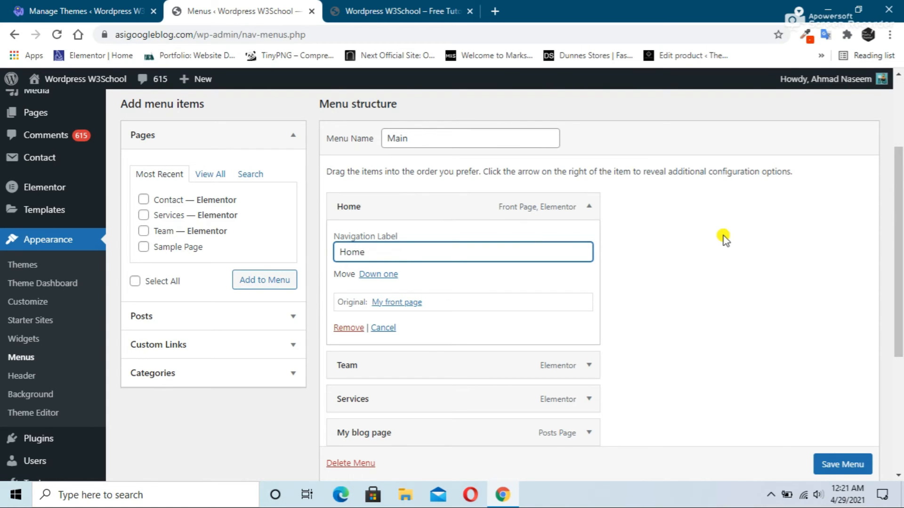
click(842, 463)
- Assign the Main menu to the Primary Menu display location and save it
scroll(843, 463, down, 1)
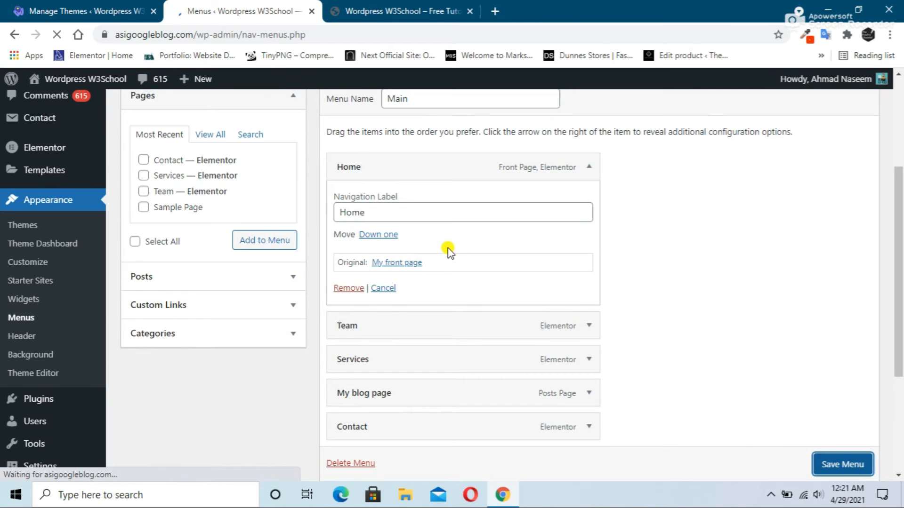
scroll(448, 249, down, 4)
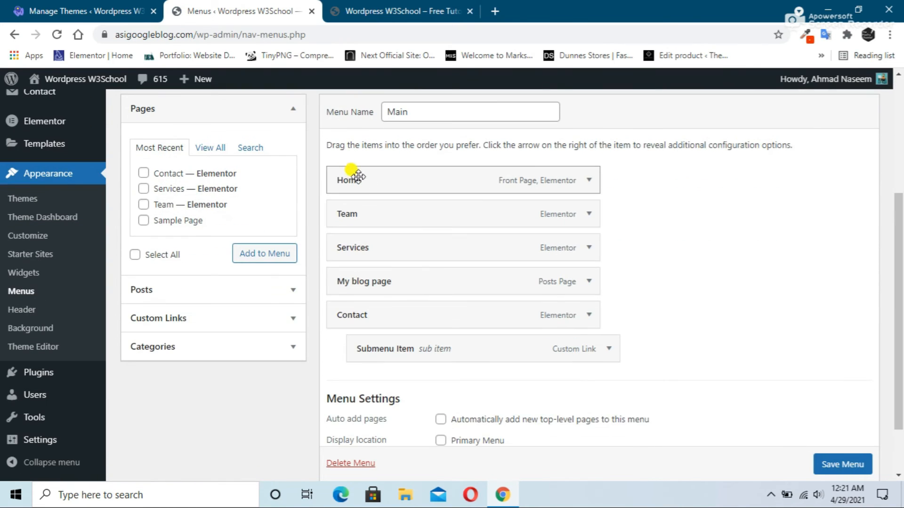
scroll(424, 222, down, 2)
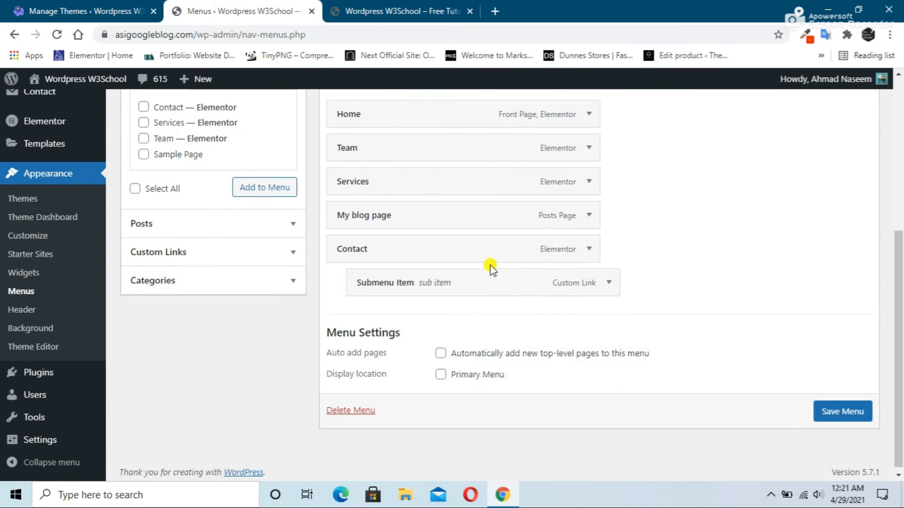
click(441, 370)
click(841, 409)
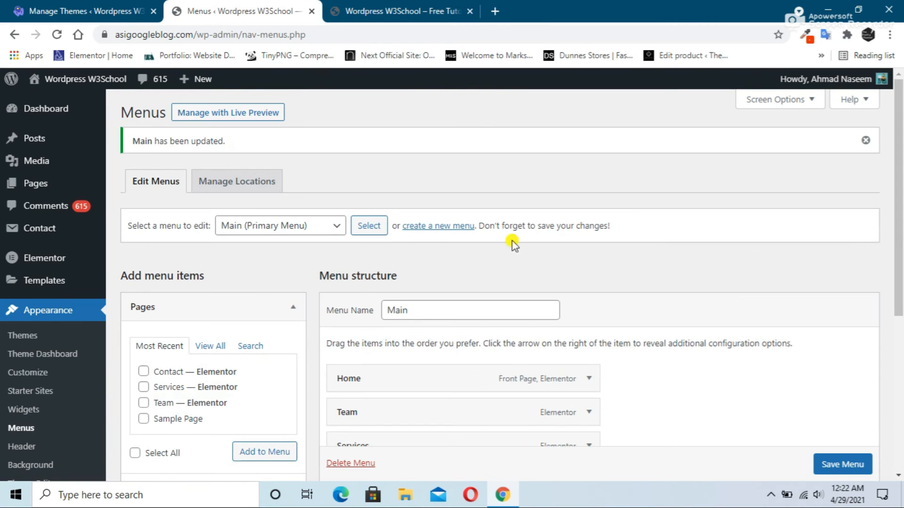
- Reload the live website and check the navigation menu in its header
click(423, 12)
click(58, 34)
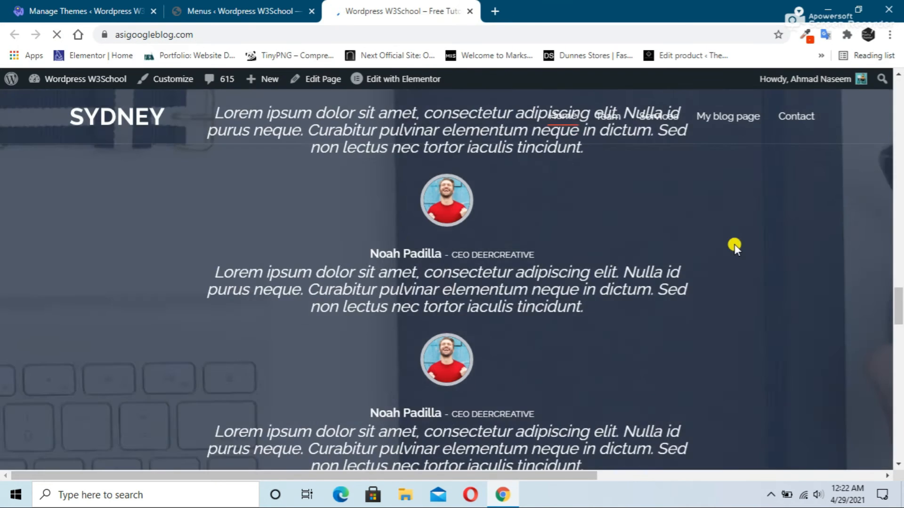
scroll(731, 241, up, 10)
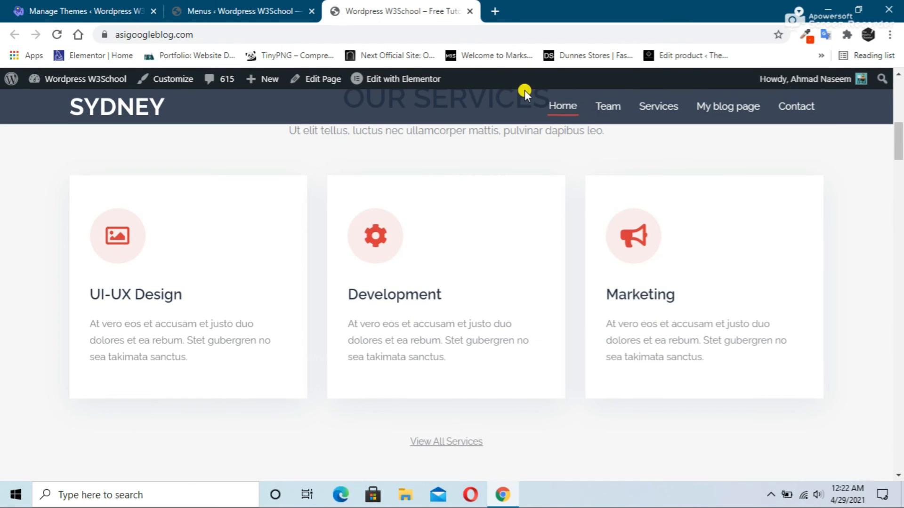
scroll(746, 149, up, 8)
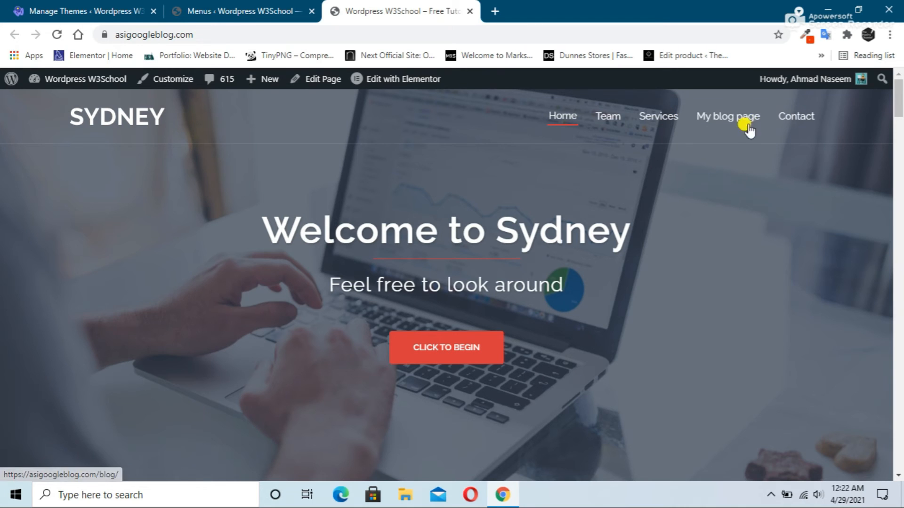
- Return to the dashboard tab and open the Widgets settings to review the available widget areas
click(207, 11)
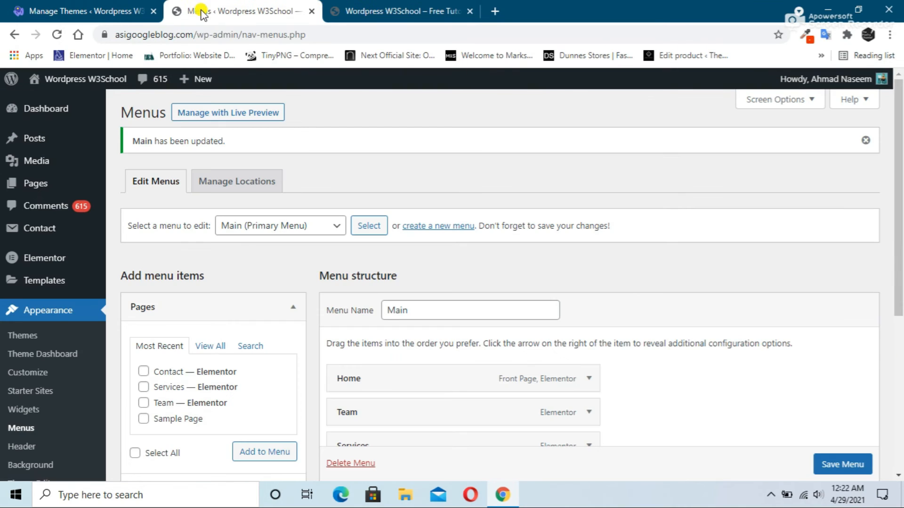
scroll(445, 377, down, 2)
scroll(445, 377, down, 1)
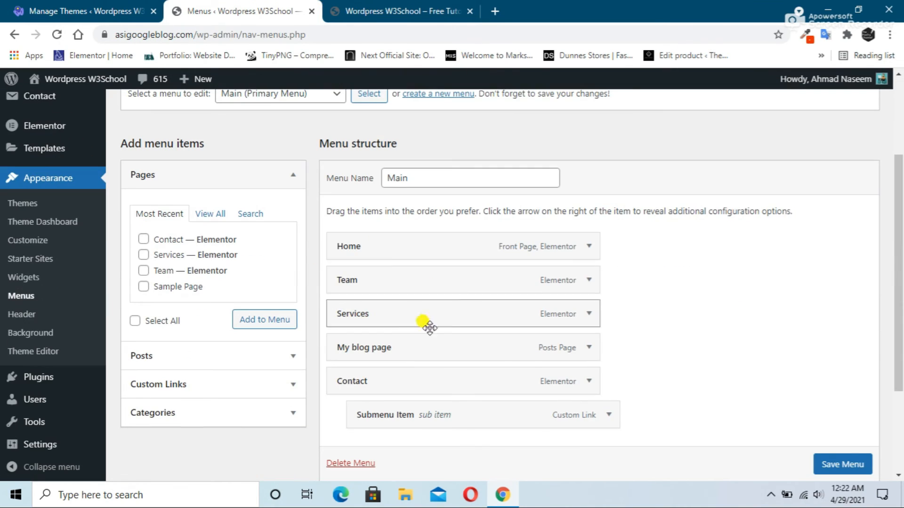
click(34, 278)
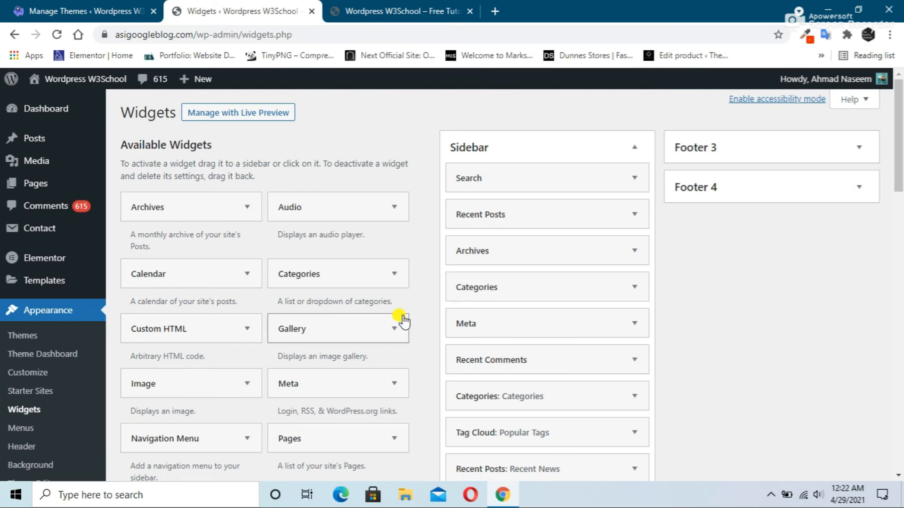
scroll(472, 301, down, 4)
scroll(468, 295, up, 3)
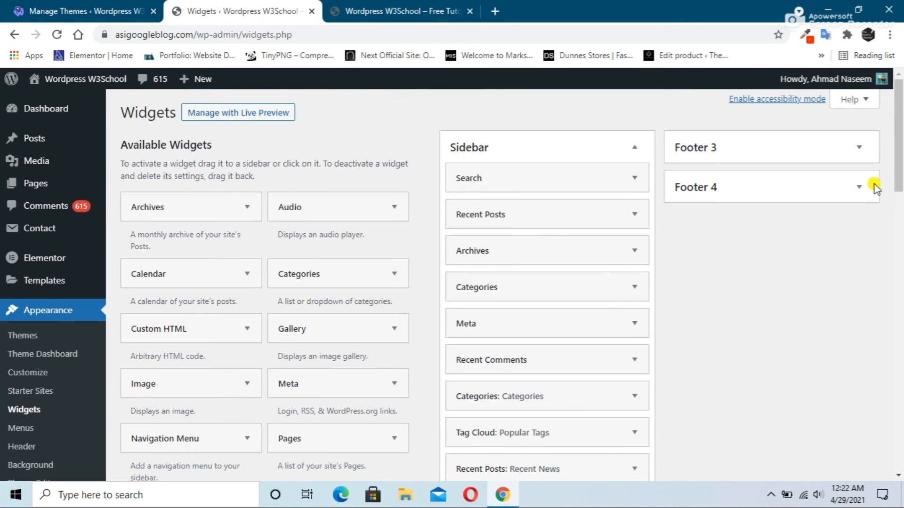
- Expand the Footer 4 widget area and look inside its Contact text widget
click(862, 188)
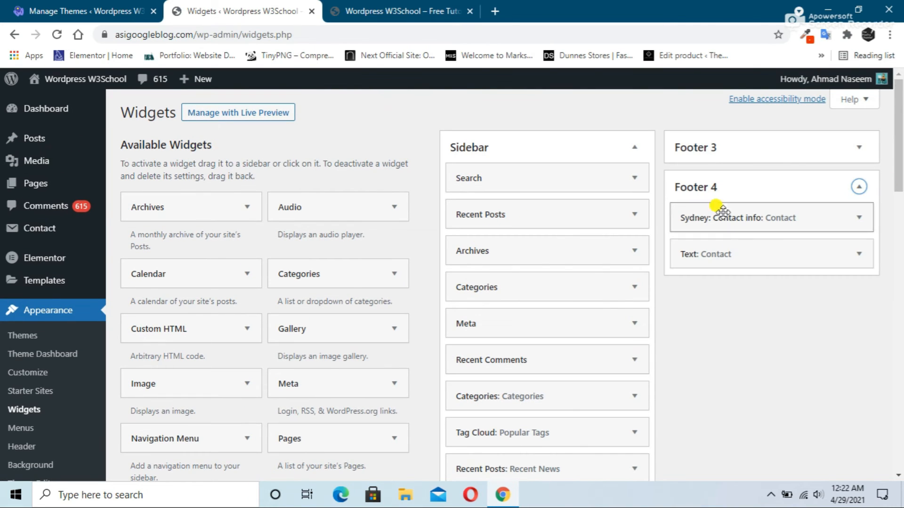
click(859, 255)
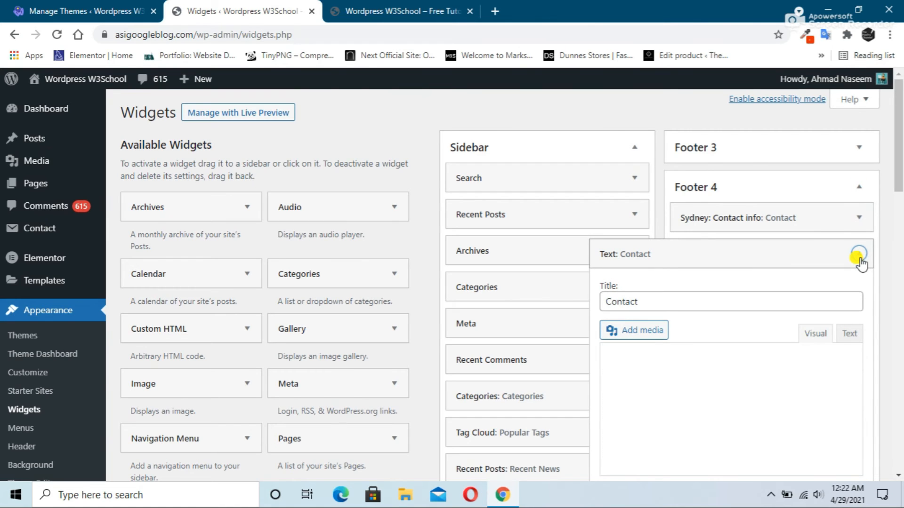
click(858, 255)
- Switch to the live website and examine the contact sections in its footer
click(405, 12)
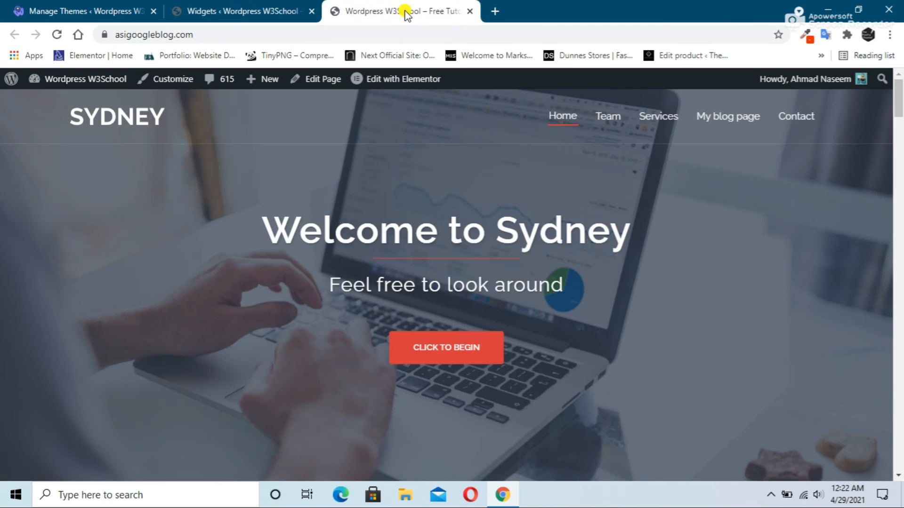
scroll(647, 294, down, 20)
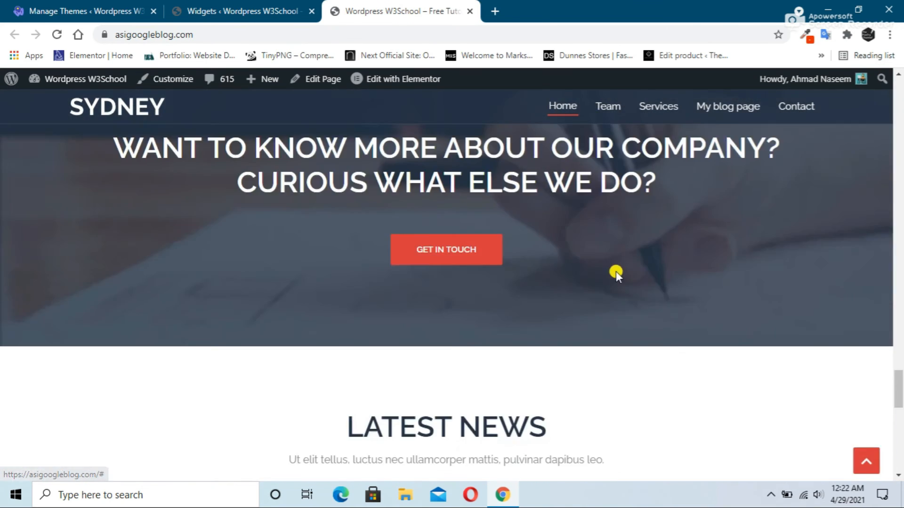
scroll(616, 272, down, 10)
scroll(696, 261, up, 3)
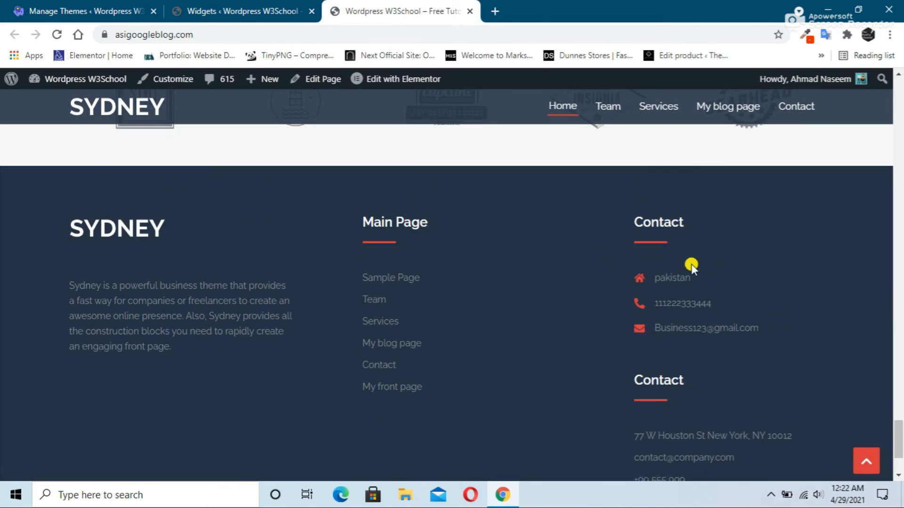
scroll(659, 377, down, 3)
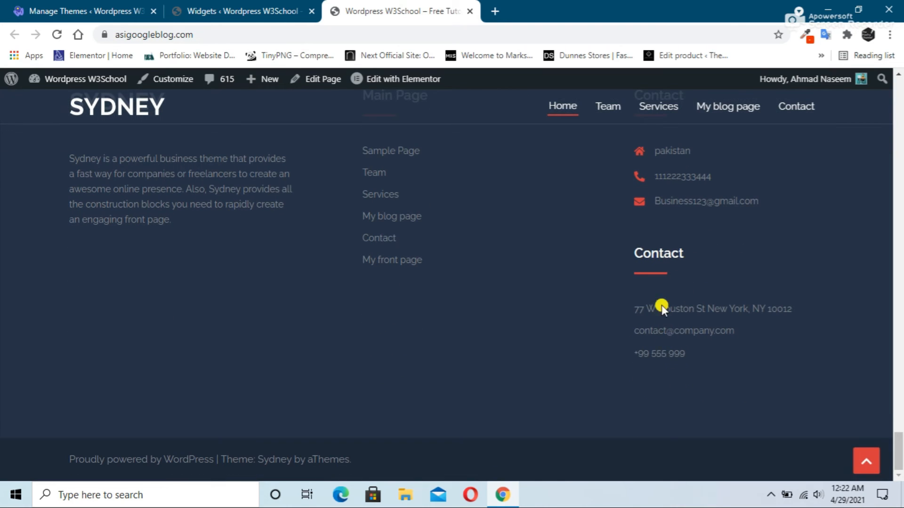
- Return to the Widgets settings and inspect the fields of the Contact info widget in Footer 4
click(240, 13)
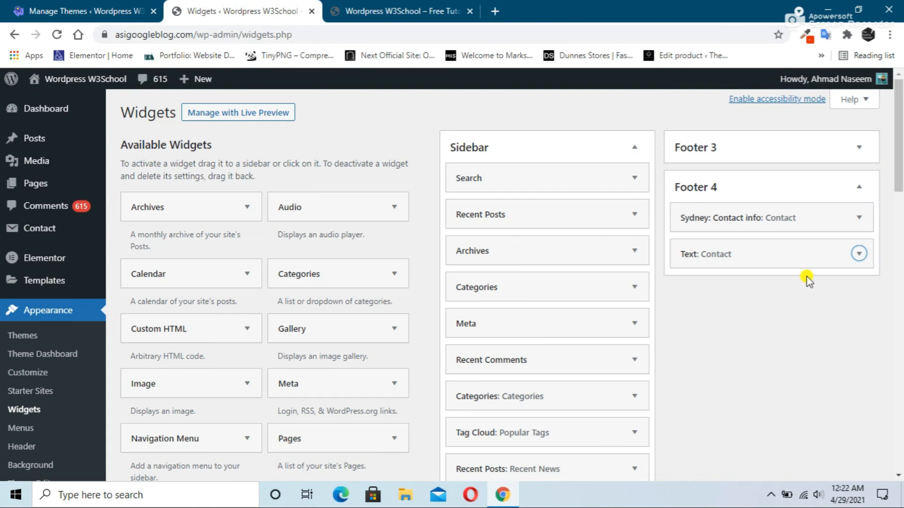
click(854, 220)
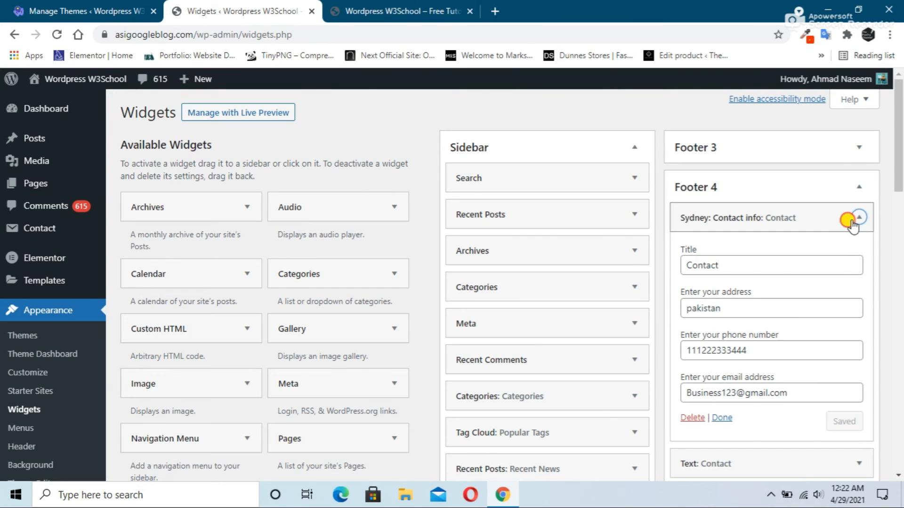
click(852, 221)
- Expand the Footer 3 widget area and look at the settings of its Gallery widget
click(858, 148)
click(858, 149)
click(857, 148)
click(856, 178)
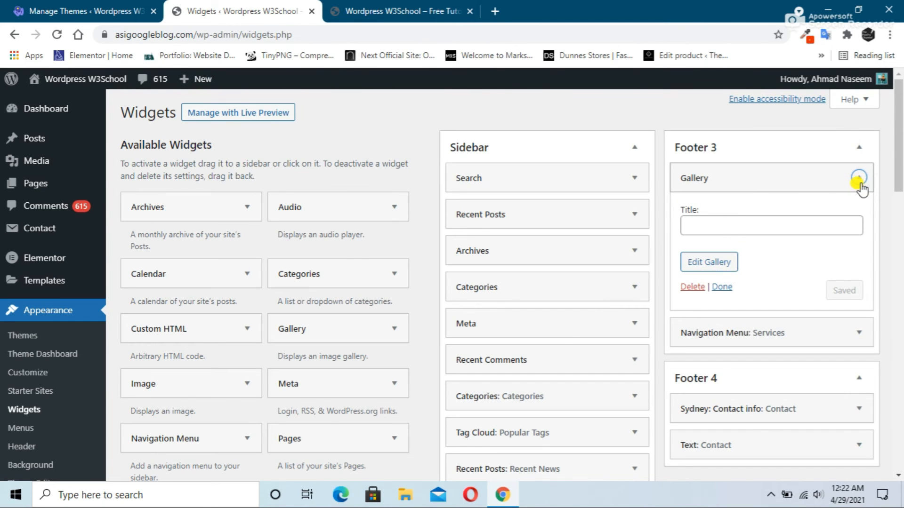
click(859, 181)
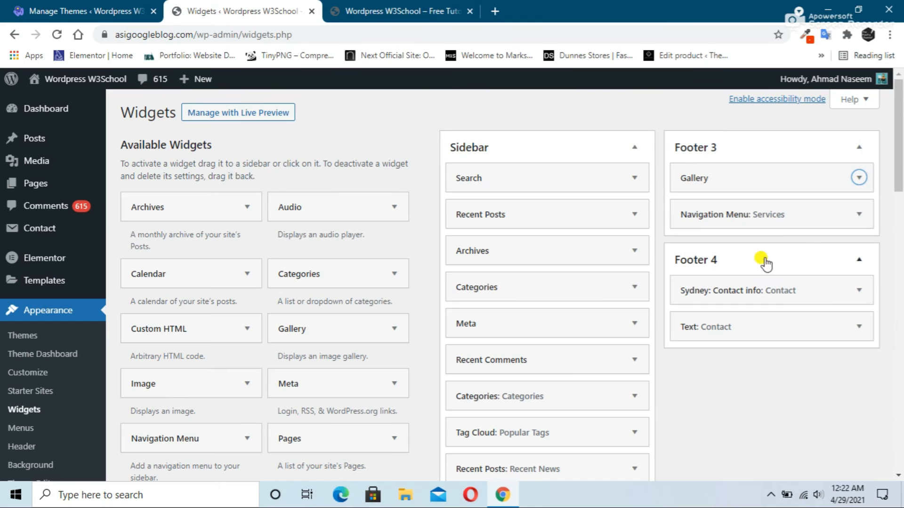
- Delete the Services navigation menu widget from Footer 3 and the Contact text widget from Footer 4
click(859, 216)
click(693, 330)
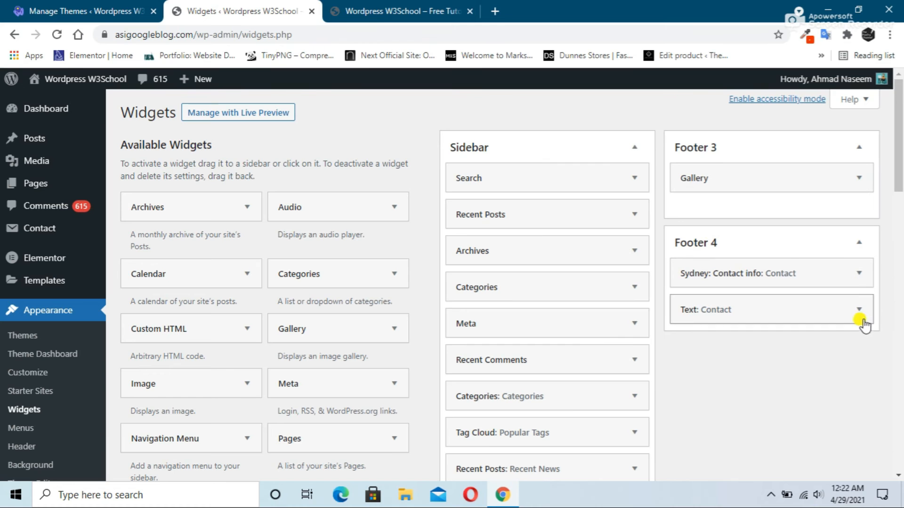
click(859, 310)
scroll(817, 372, down, 3)
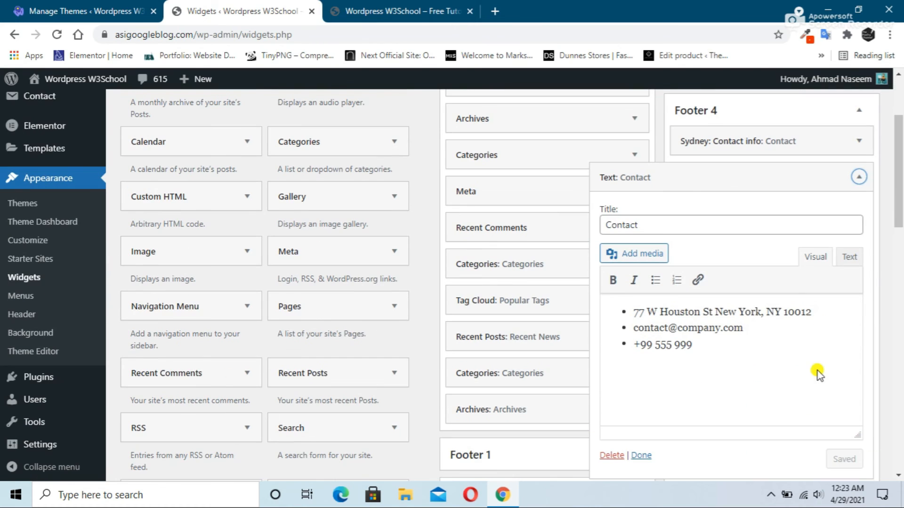
click(608, 456)
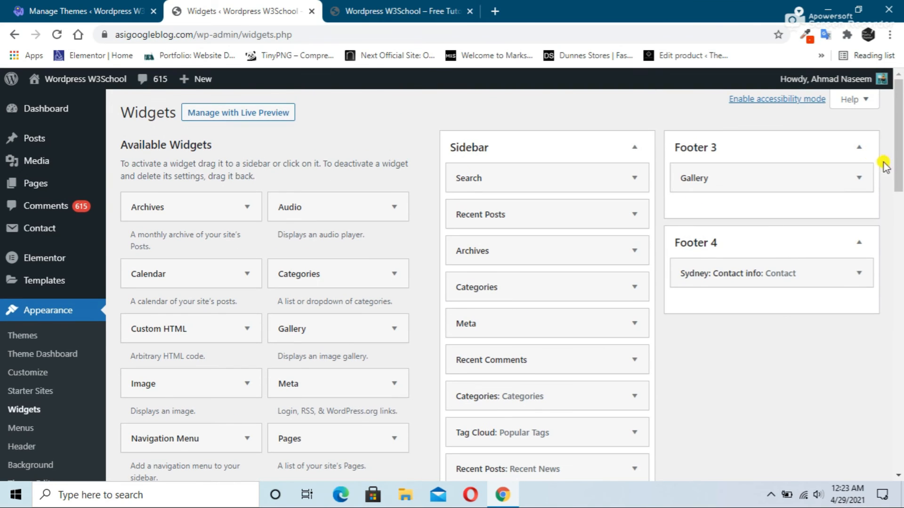
- Expand the Gallery widget in Footer 3 and start adding images to its gallery from the Media Library
click(859, 177)
click(724, 264)
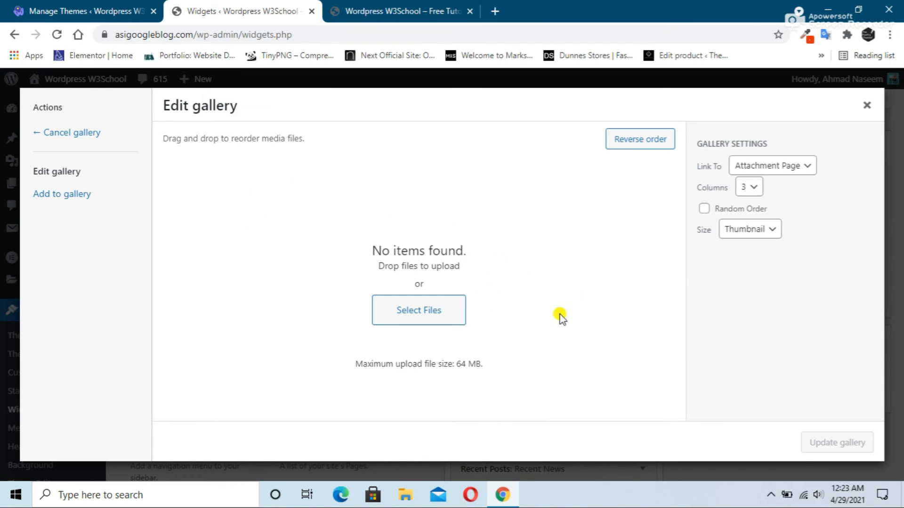
click(403, 311)
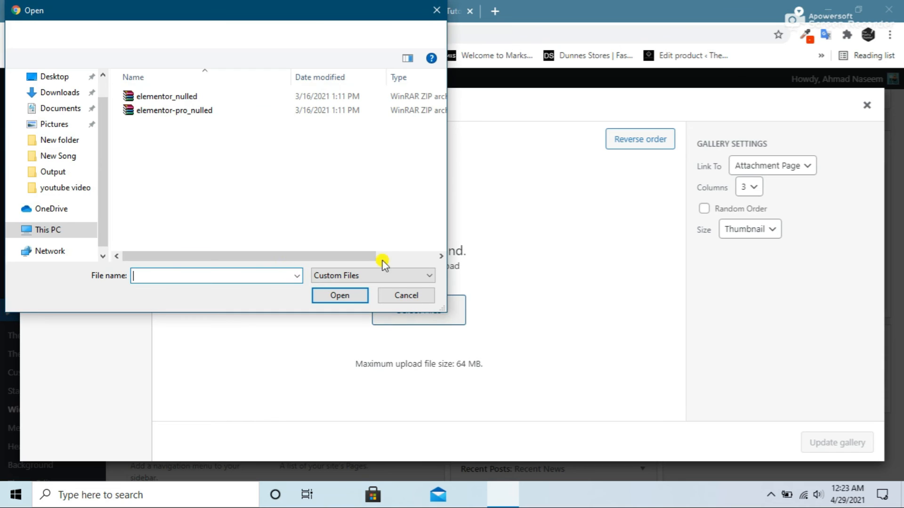
click(436, 10)
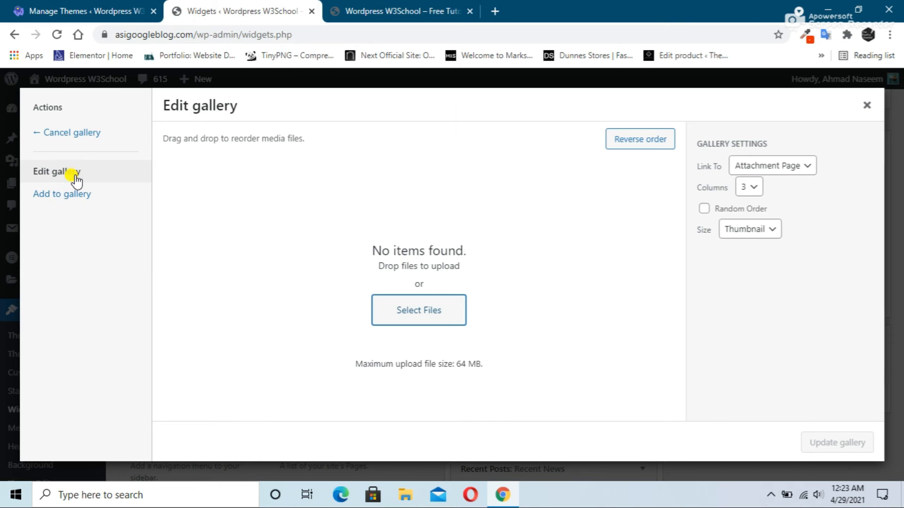
click(60, 202)
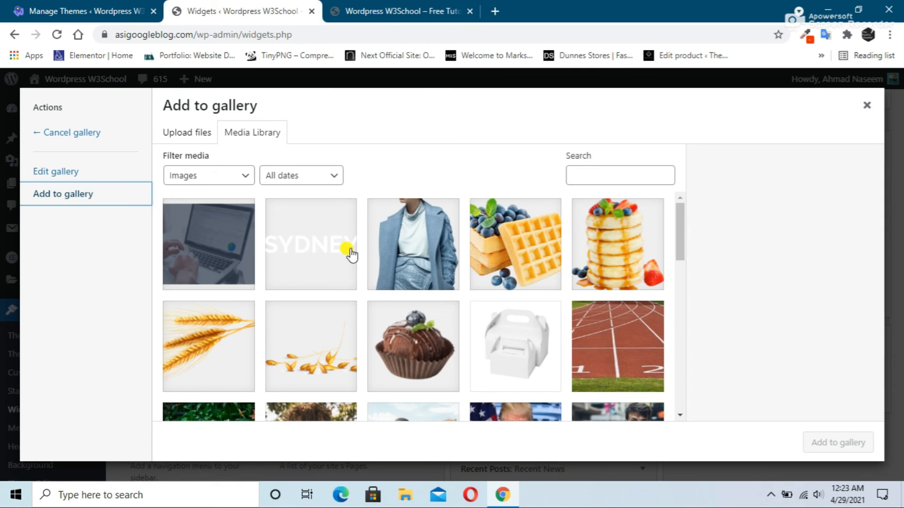
- Add six images to the gallery: img-women.png, woman in pink, person in patterned mask, woman with camera, man in dark suit and woman's close-up portrait
click(401, 253)
scroll(510, 293, down, 1)
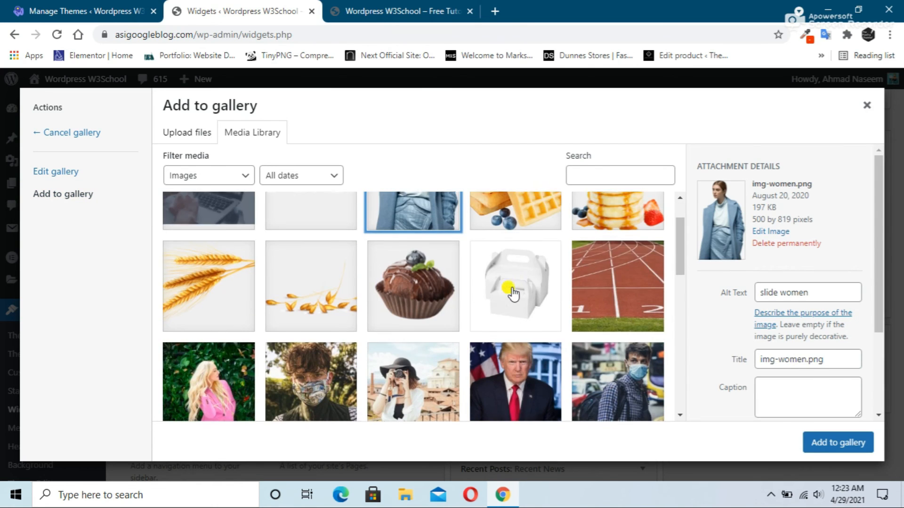
scroll(492, 296, down, 3)
click(223, 256)
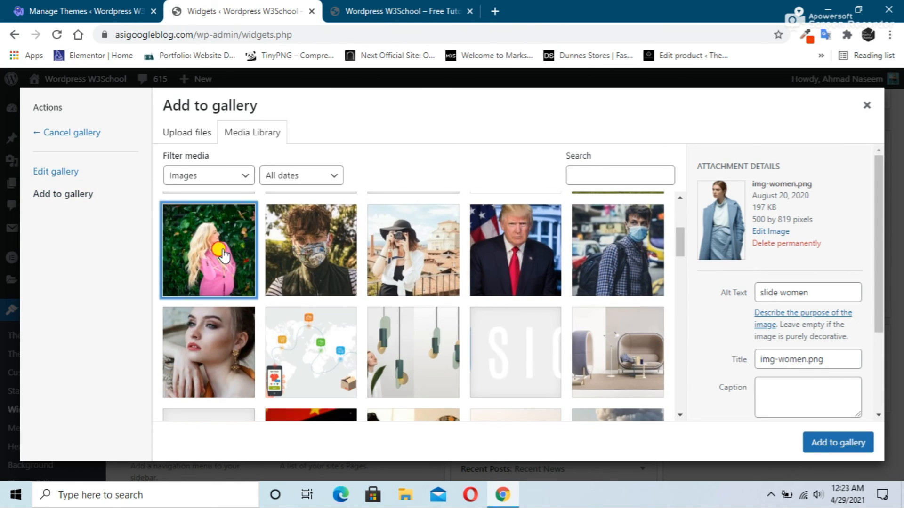
click(304, 255)
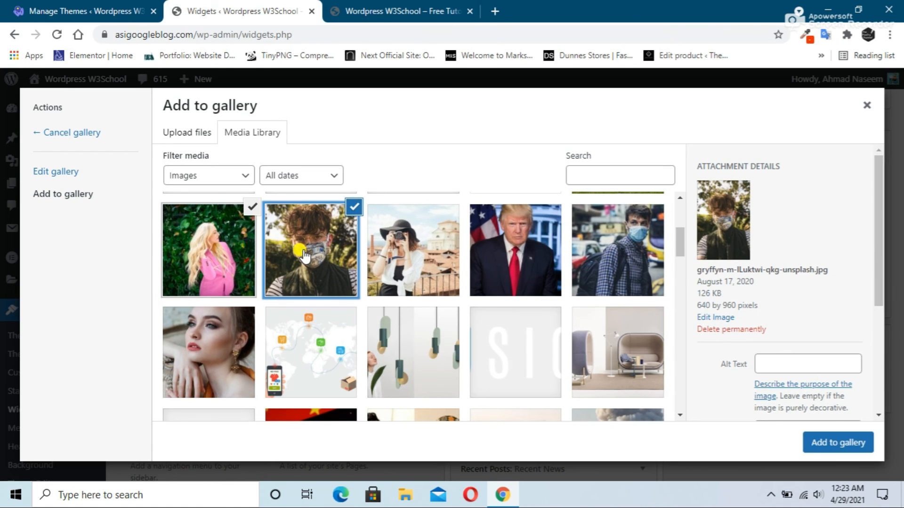
click(403, 260)
click(471, 268)
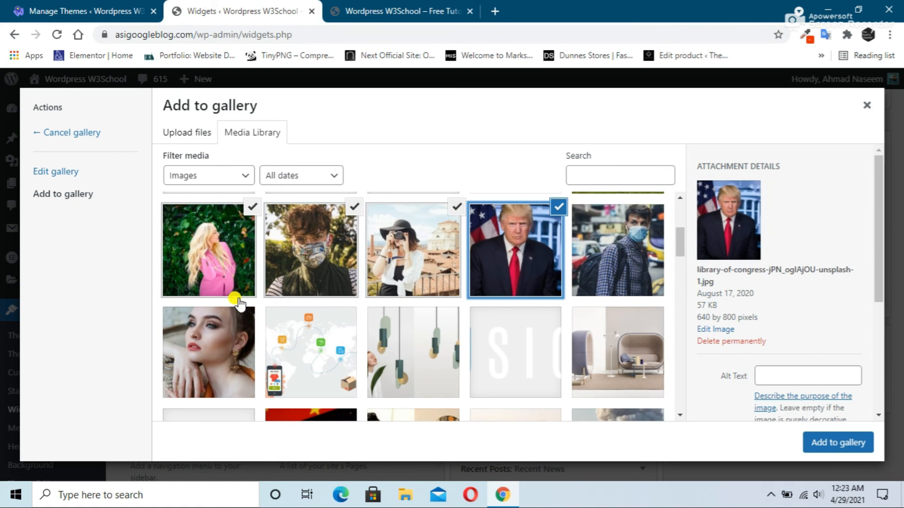
click(235, 318)
click(840, 441)
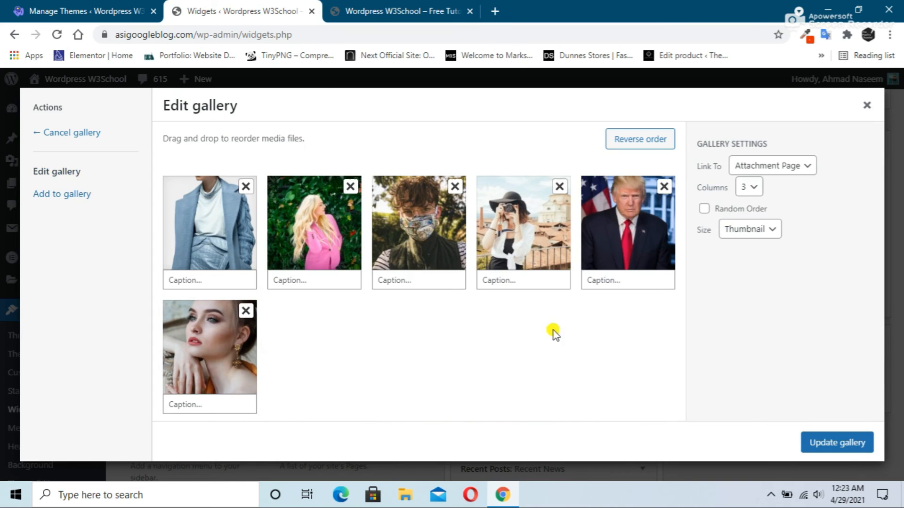
- Update the gallery with the chosen images, then save and close the Footer 3 Gallery widget
click(823, 445)
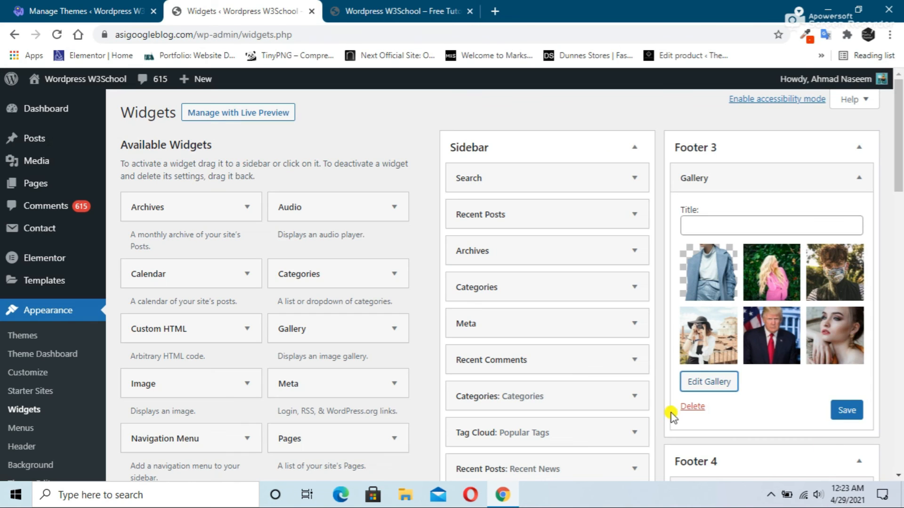
click(840, 410)
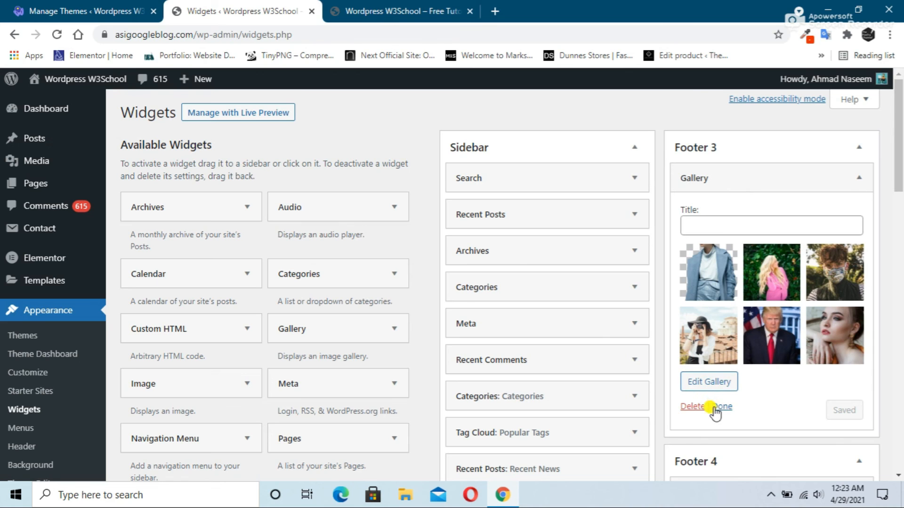
click(719, 407)
- Switch to the live website and check the footer gallery and the rest of the home page
click(336, 12)
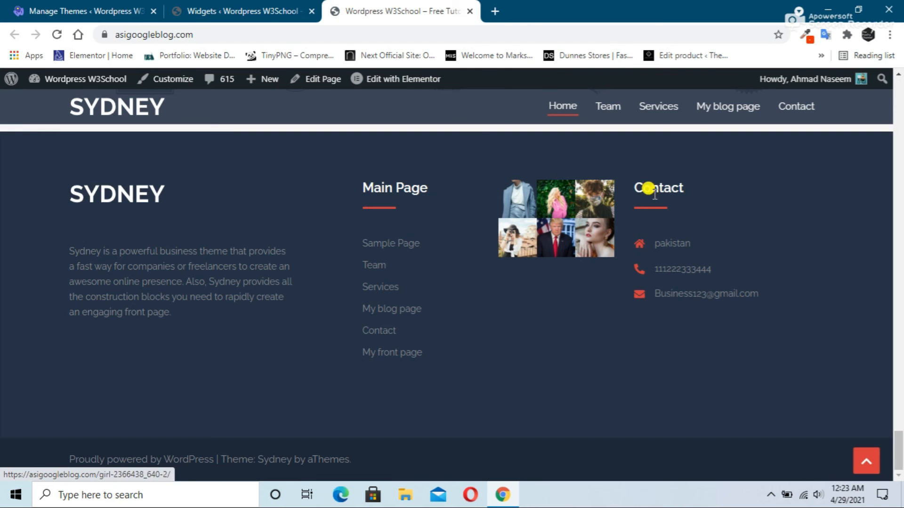
scroll(369, 207, up, 20)
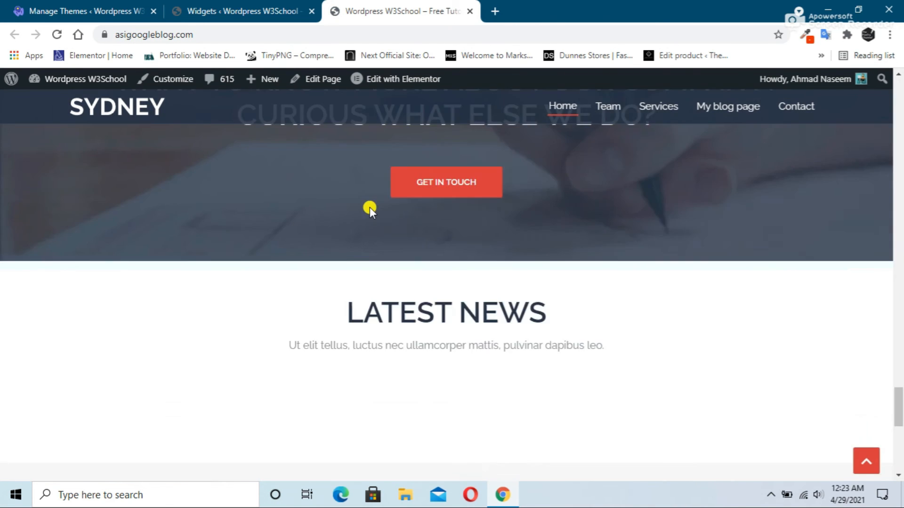
scroll(370, 207, up, 15)
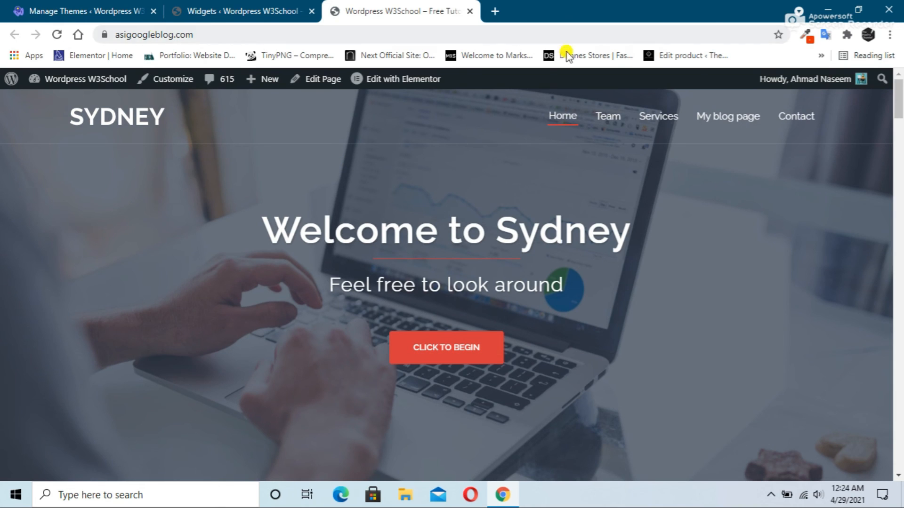
- Open the Team and Services pages of the live site and look through their content
click(604, 121)
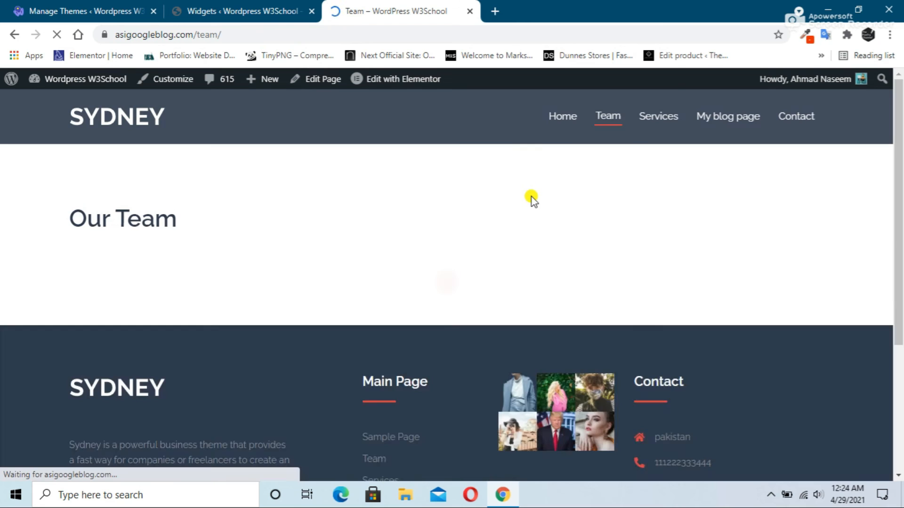
scroll(532, 200, down, 3)
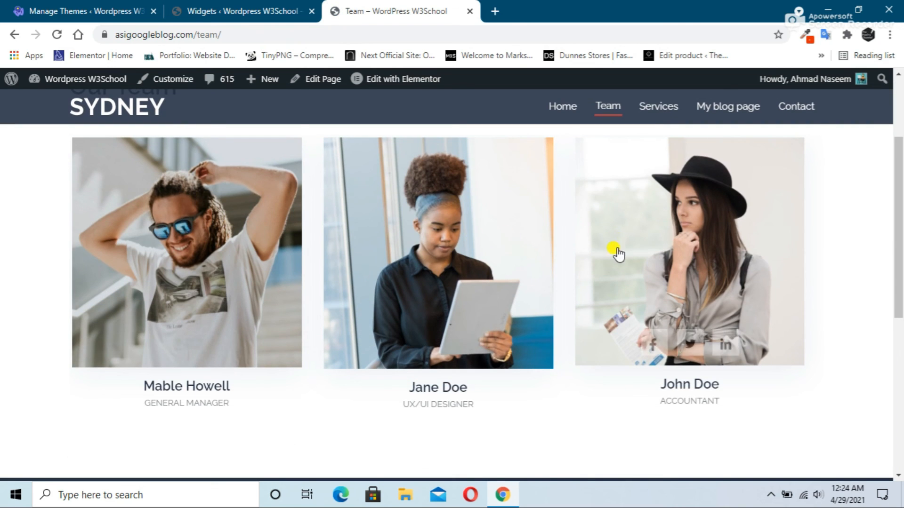
scroll(616, 253, down, 3)
scroll(460, 170, up, 5)
click(652, 117)
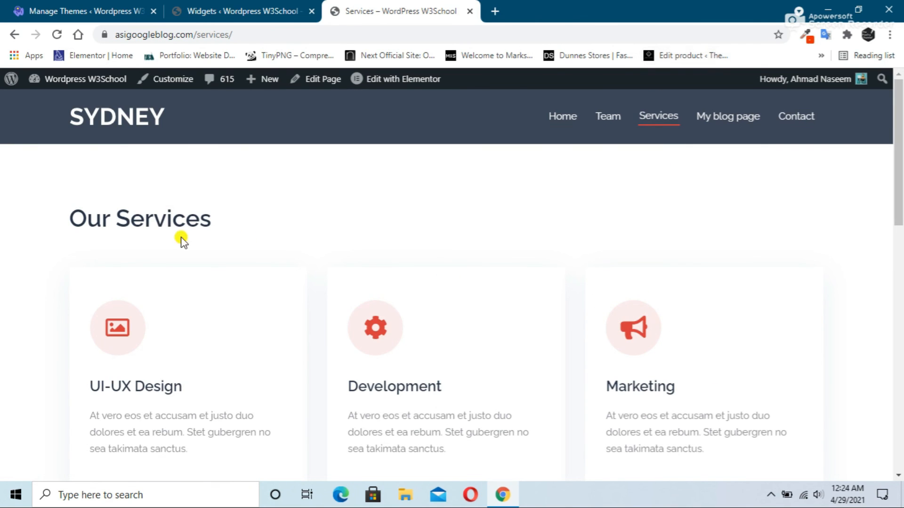
scroll(292, 250, down, 2)
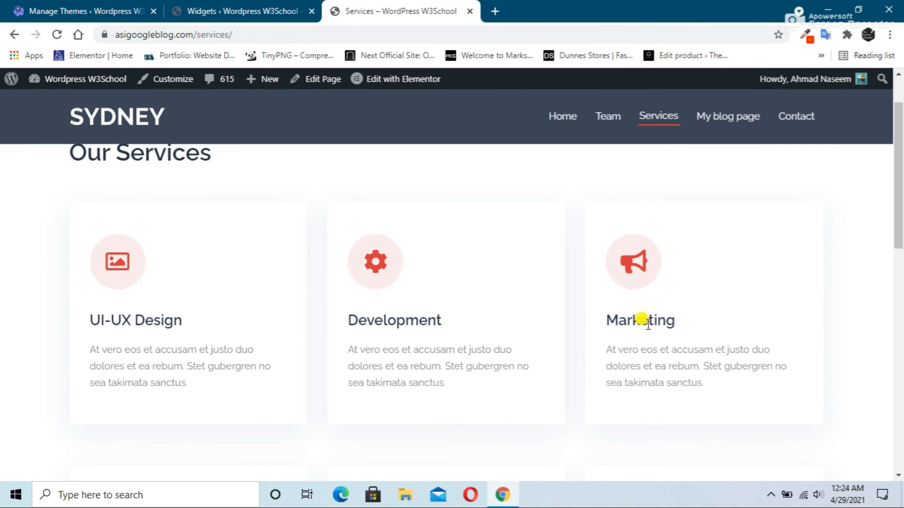
scroll(647, 324, down, 7)
scroll(541, 287, down, 6)
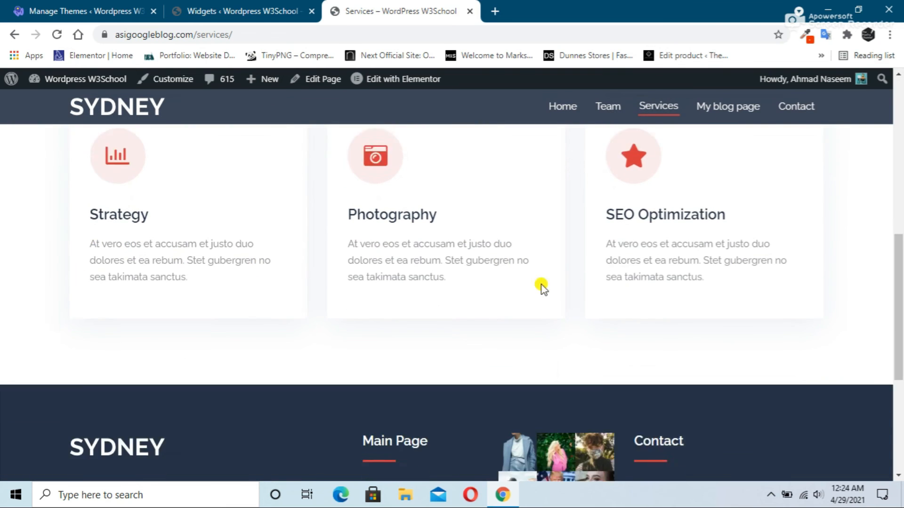
- Open the My blog page of the live site and look through its posts and sidebar widgets
click(729, 107)
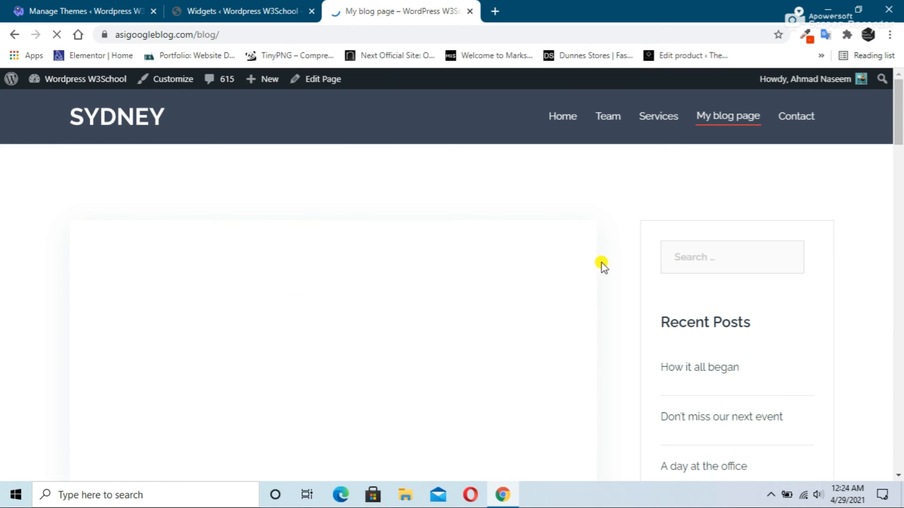
scroll(580, 279, down, 10)
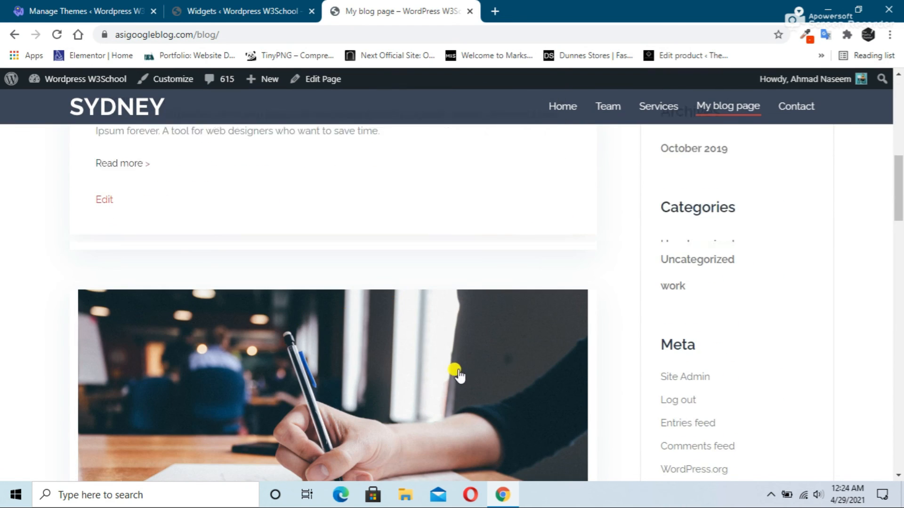
scroll(451, 353, down, 8)
scroll(226, 282, down, 4)
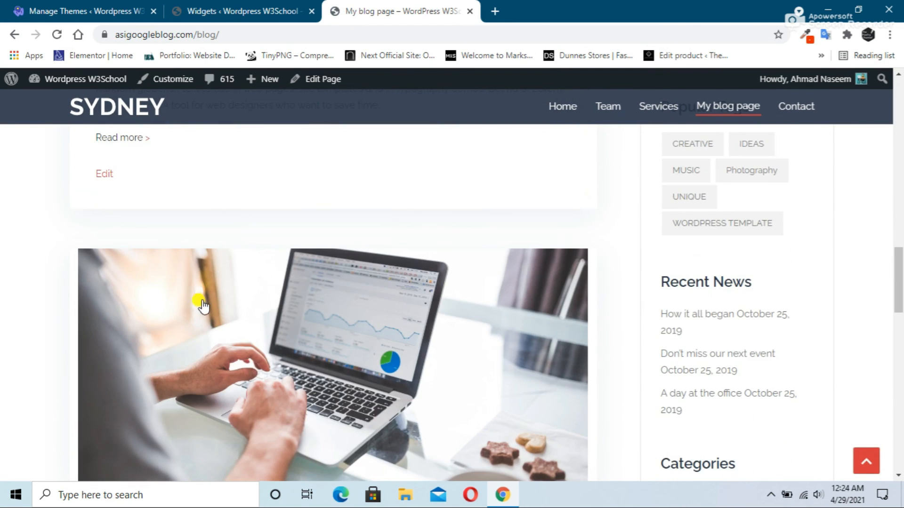
- Open the Contact page of the live site and examine its map, contact details and message form
click(800, 107)
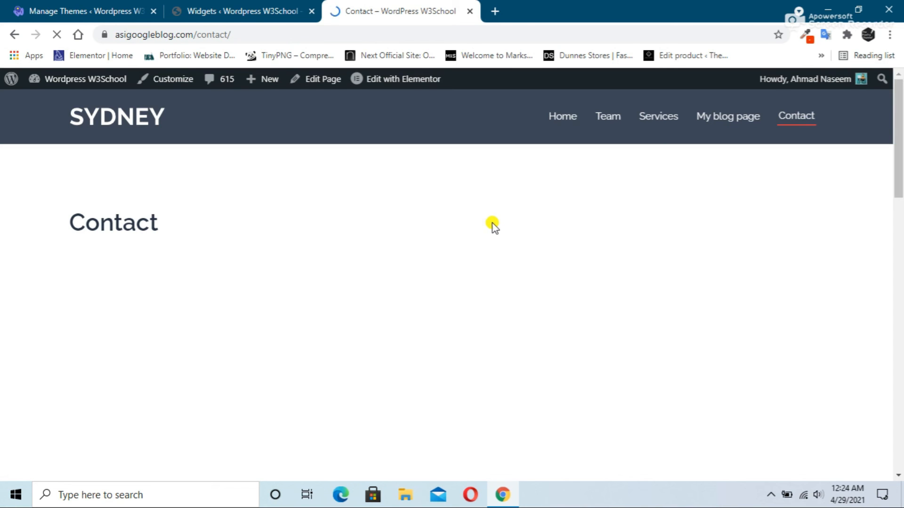
scroll(493, 227, down, 5)
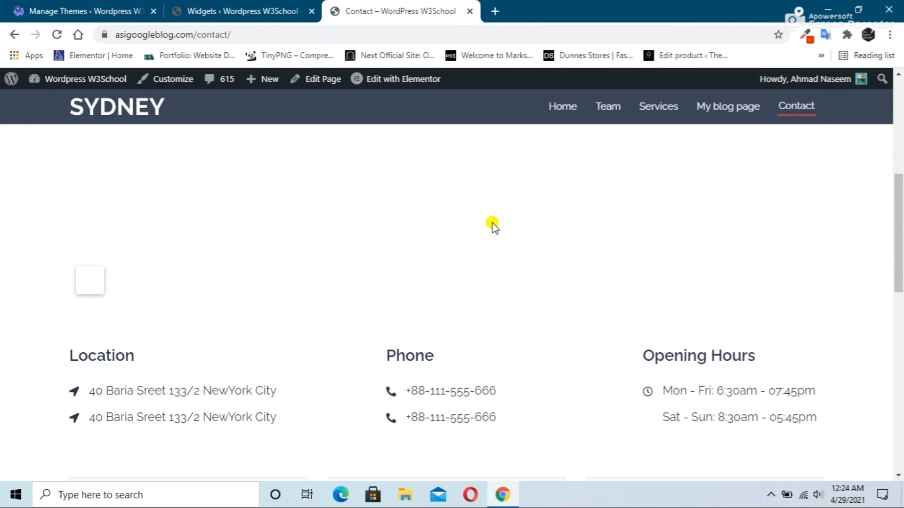
scroll(489, 222, down, 1)
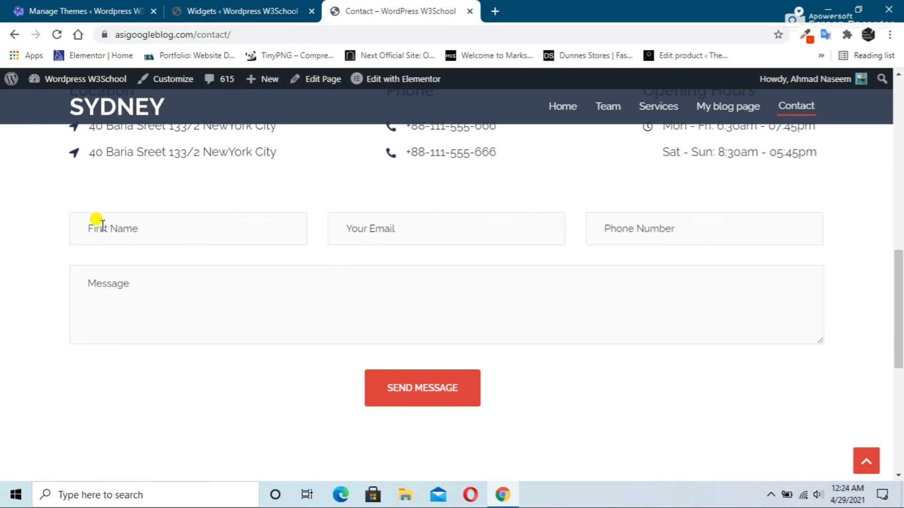
scroll(358, 315, down, 3)
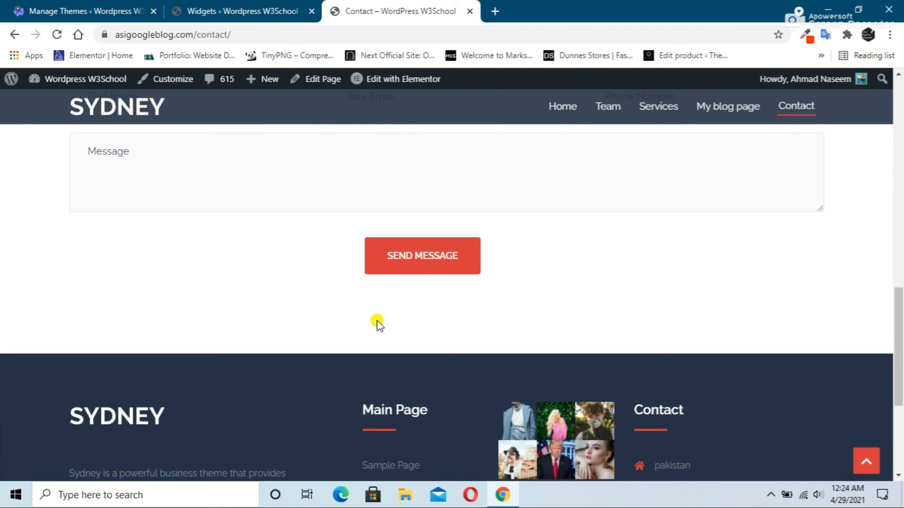
scroll(431, 250, up, 8)
scroll(426, 238, up, 5)
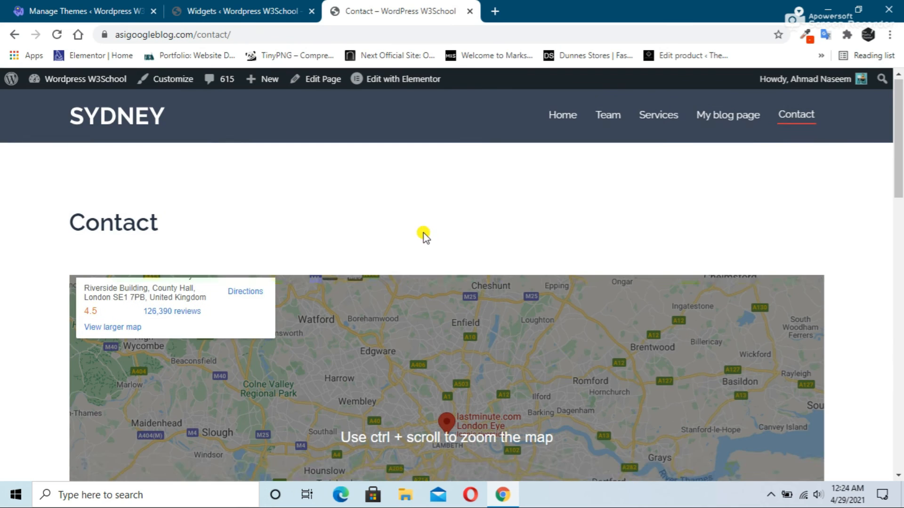
scroll(252, 246, down, 4)
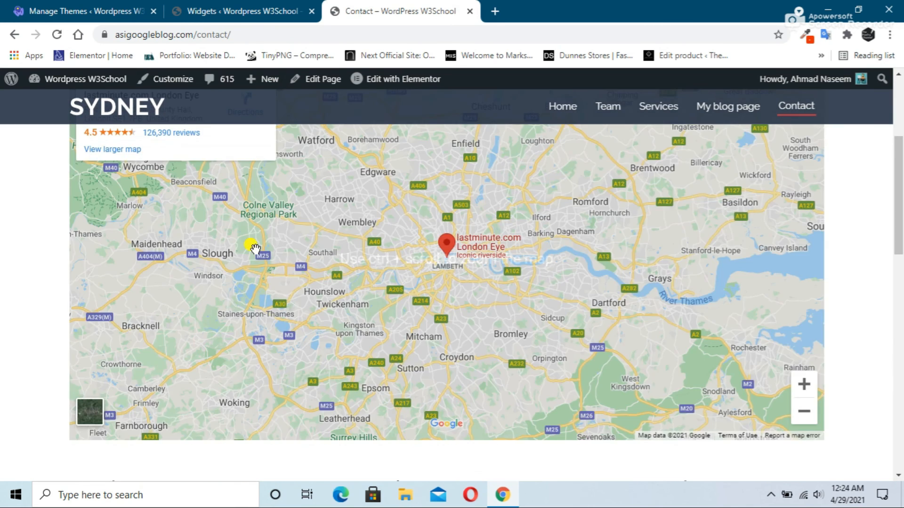
scroll(440, 291, down, 7)
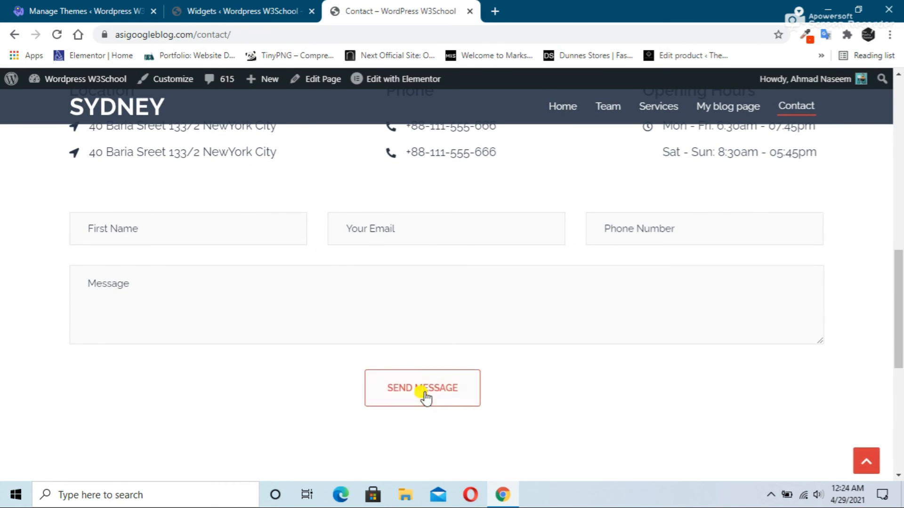
- Return to the site's Home page, then go to the WordPress admin and open the Dashboard
click(570, 112)
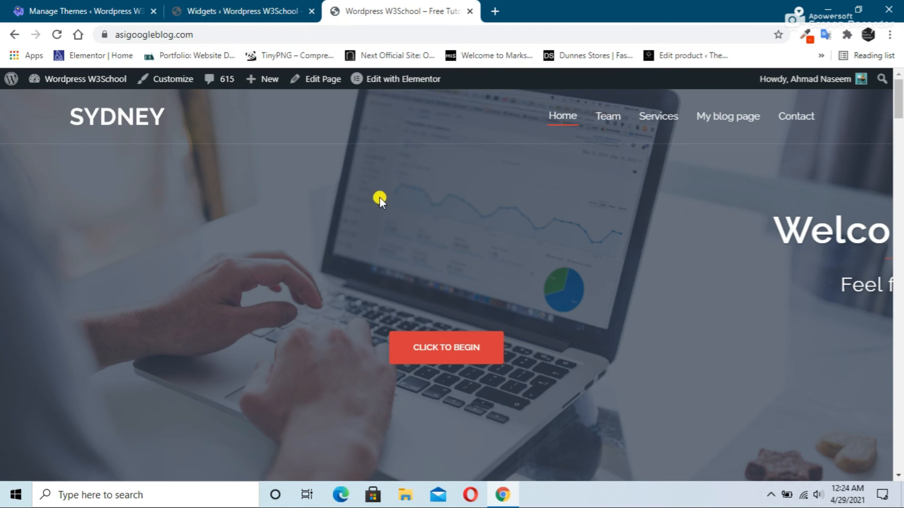
click(31, 9)
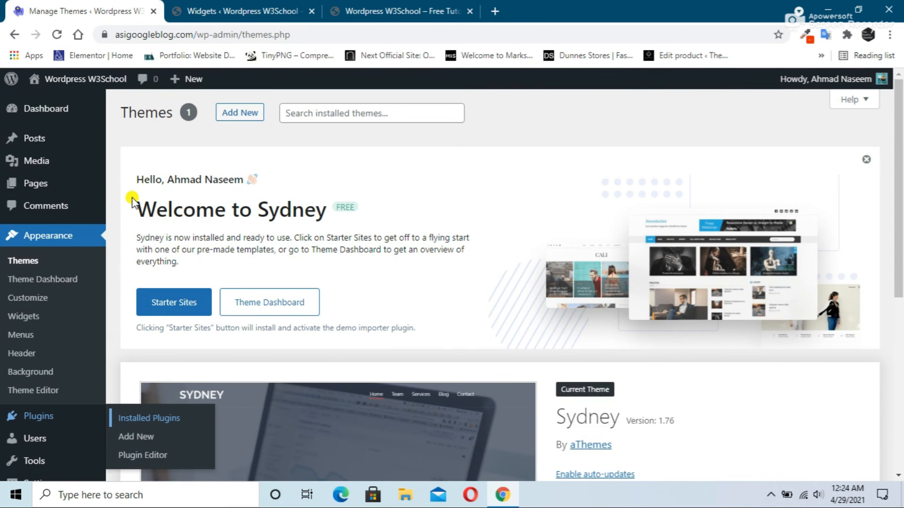
click(57, 113)
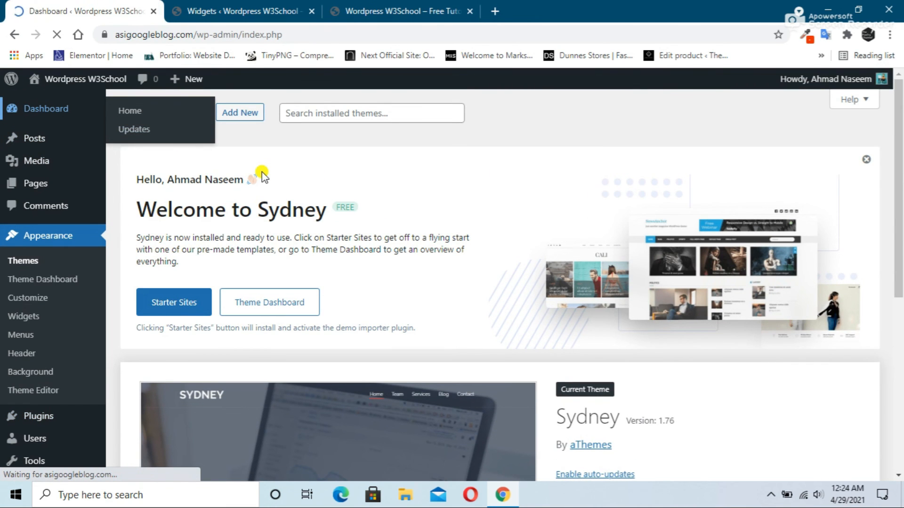